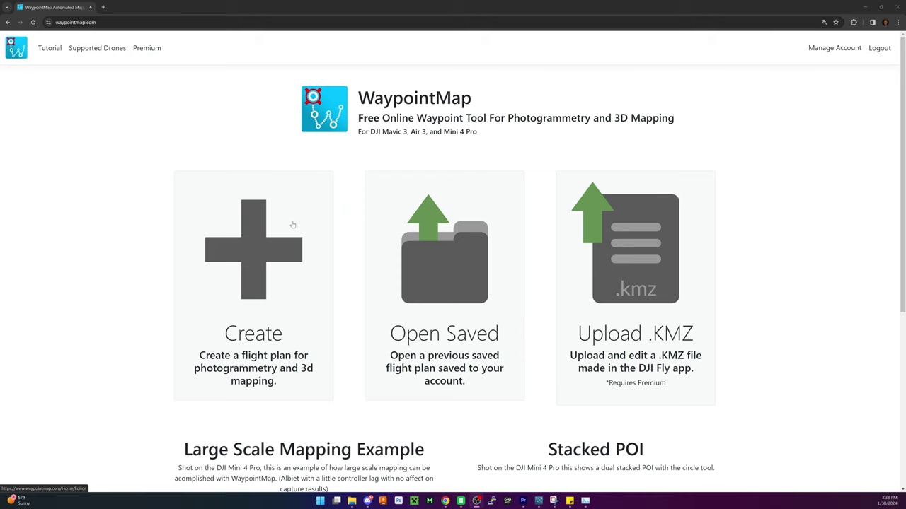
- Create a new flight plan and add two more manual waypoints on the grass field below the existing waypoint path
{"action": "left_click", "coordinate": [260, 263]}
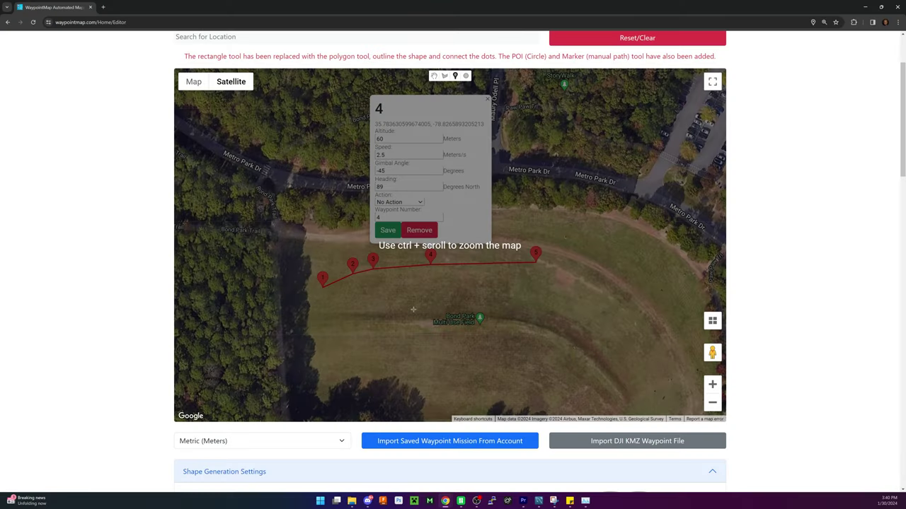
{"action": "left_click", "coordinate": [413, 308]}
{"action": "left_click", "coordinate": [353, 313]}
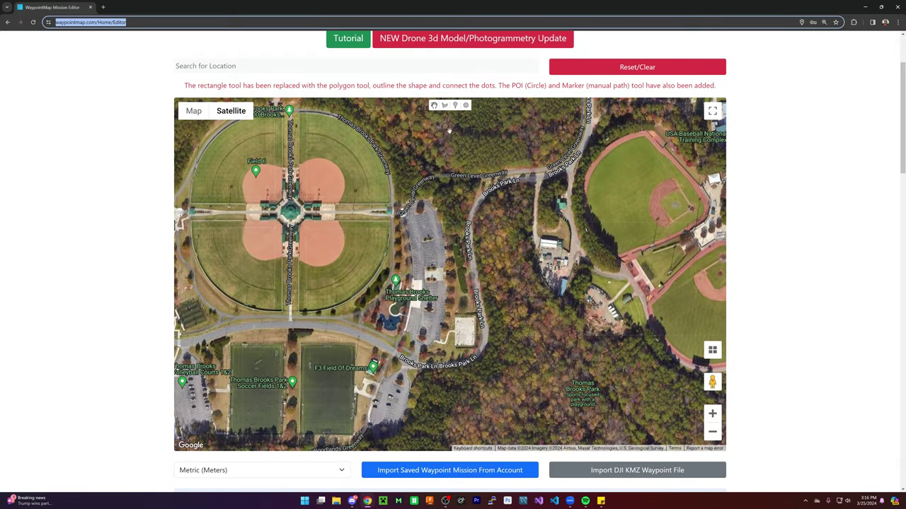
- Try a circular waypoint path around the green-roofed F3 Field of Dreams building and clear it from the map
{"action": "left_click", "coordinate": [445, 105]}
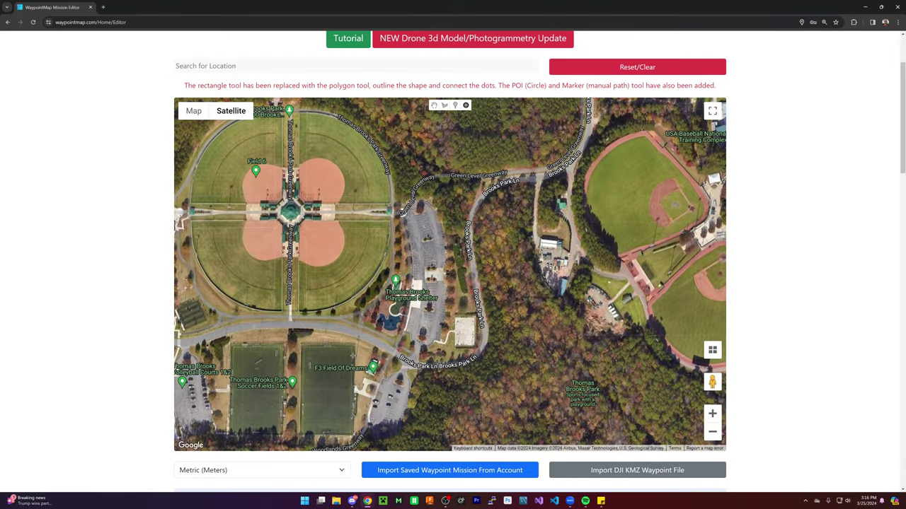
{"action": "scroll", "coordinate": [315, 389], "scroll_direction": "up", "scroll_amount": 5}
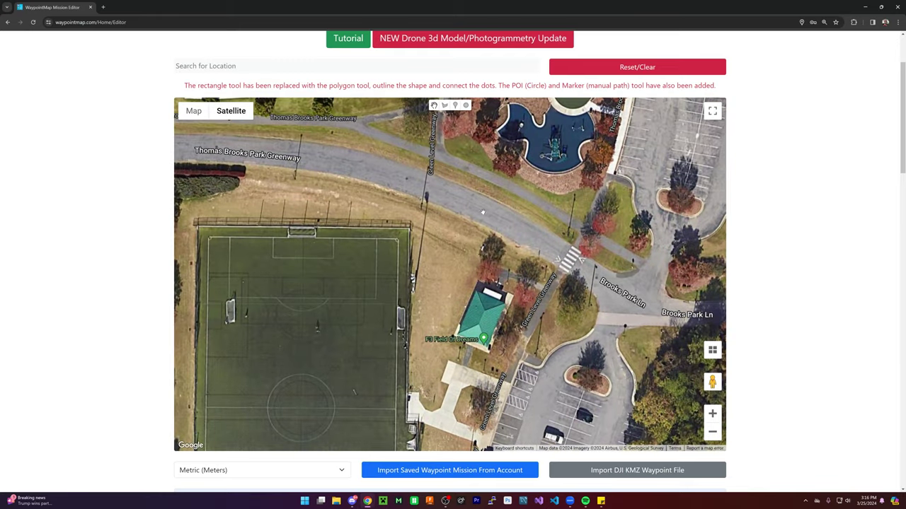
{"action": "left_click_drag", "start_coordinate": [487, 319], "coordinate": [450, 273]}
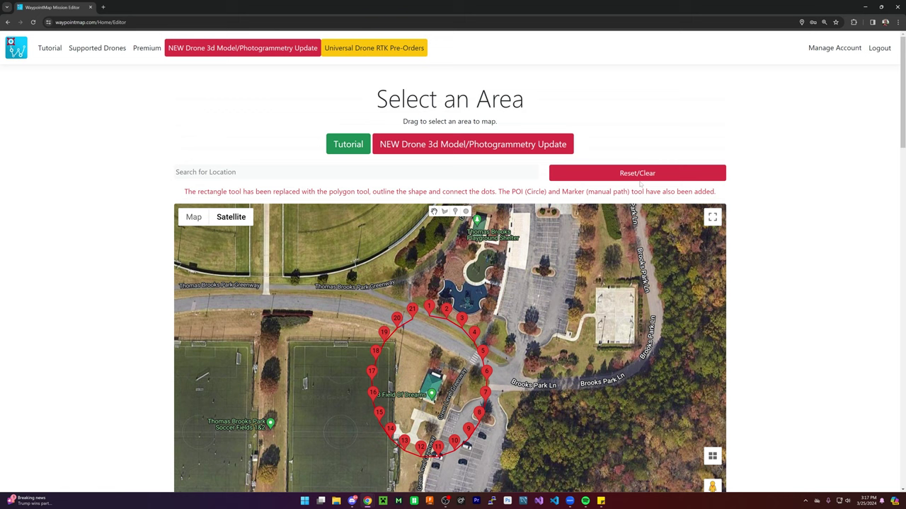
{"action": "left_click", "coordinate": [638, 177]}
- Set the action generated at each waypoint to Take Picture in the premium generation settings
{"action": "scroll", "coordinate": [404, 312], "scroll_direction": "down", "scroll_amount": 15}
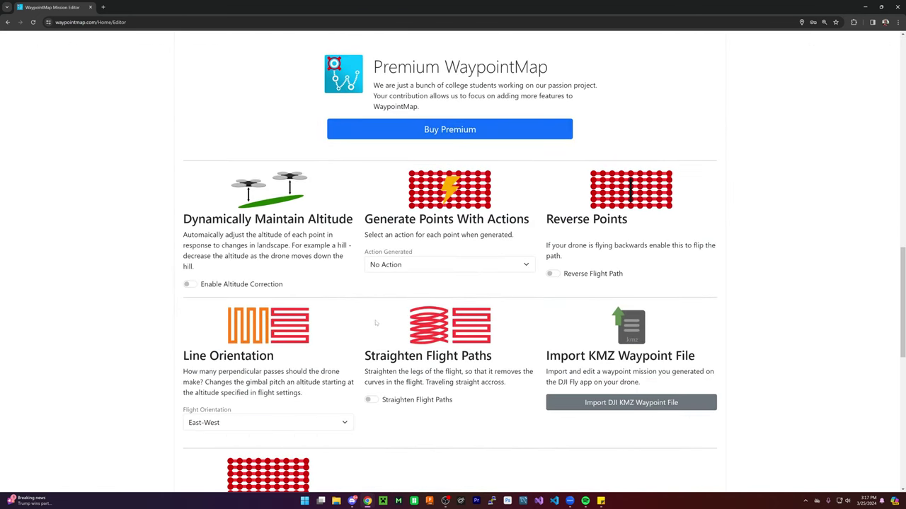
{"action": "scroll", "coordinate": [376, 322], "scroll_direction": "down", "scroll_amount": 1}
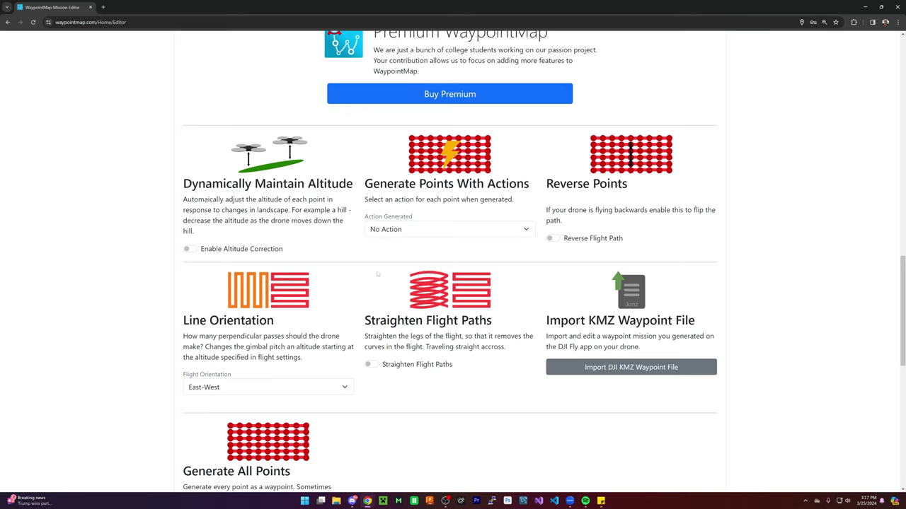
{"action": "left_click", "coordinate": [383, 230]}
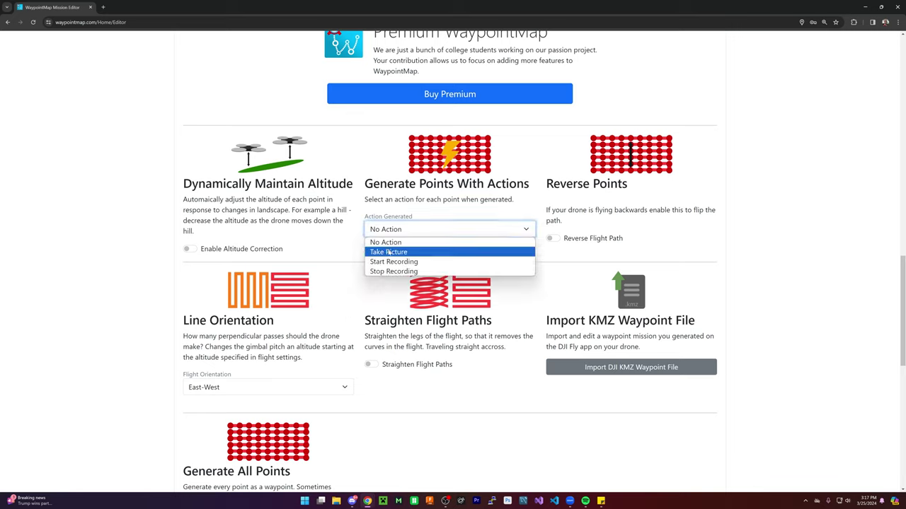
{"action": "left_click", "coordinate": [388, 253]}
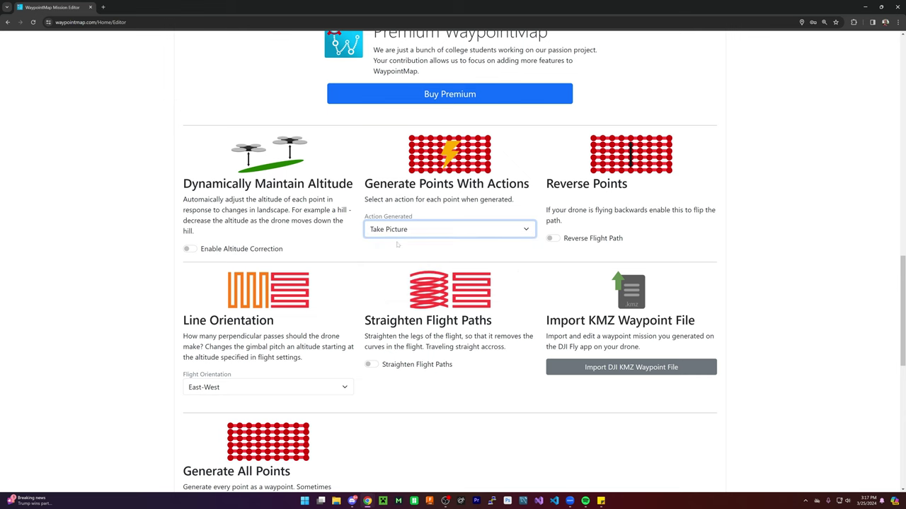
- Draw two concentric circles centred on the green-roofed F3 Field of Dreams building, the second larger than the first
{"action": "scroll", "coordinate": [460, 282], "scroll_direction": "up", "scroll_amount": 1}
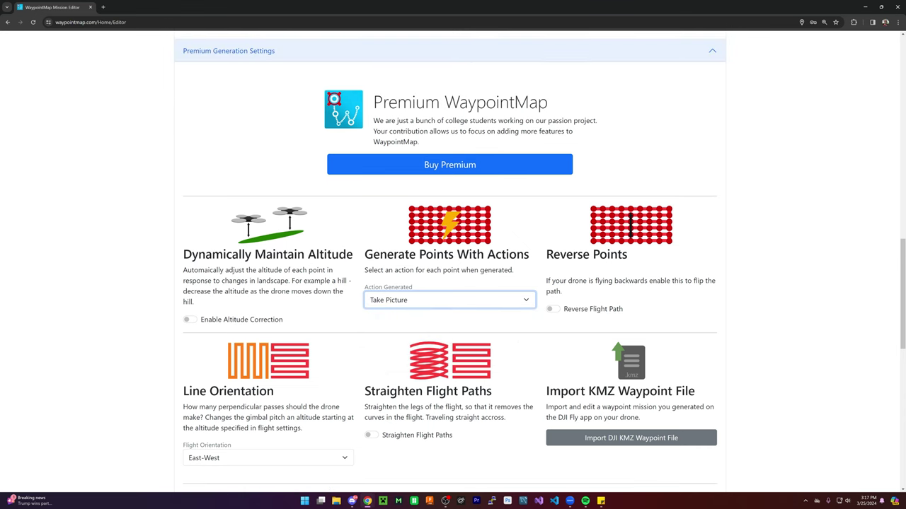
{"action": "scroll", "coordinate": [537, 329], "scroll_direction": "up", "scroll_amount": 1}
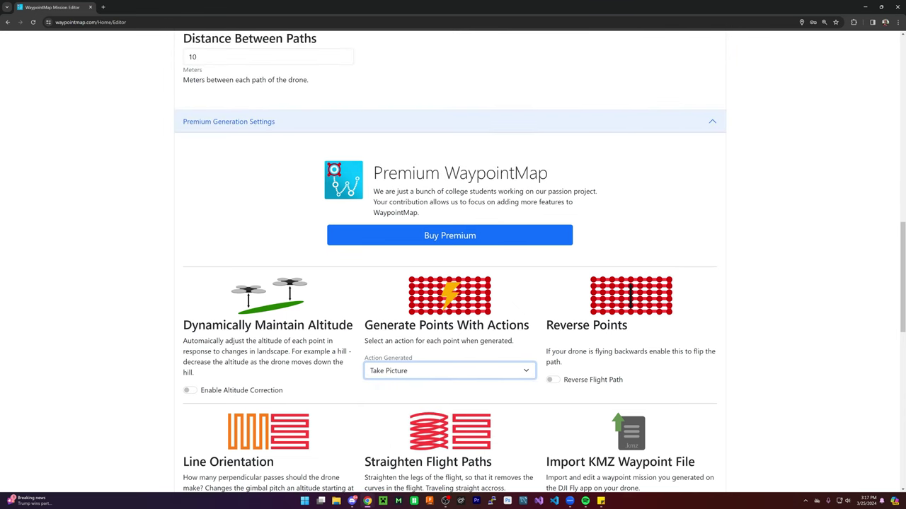
{"action": "scroll", "coordinate": [400, 353], "scroll_direction": "up", "scroll_amount": 8}
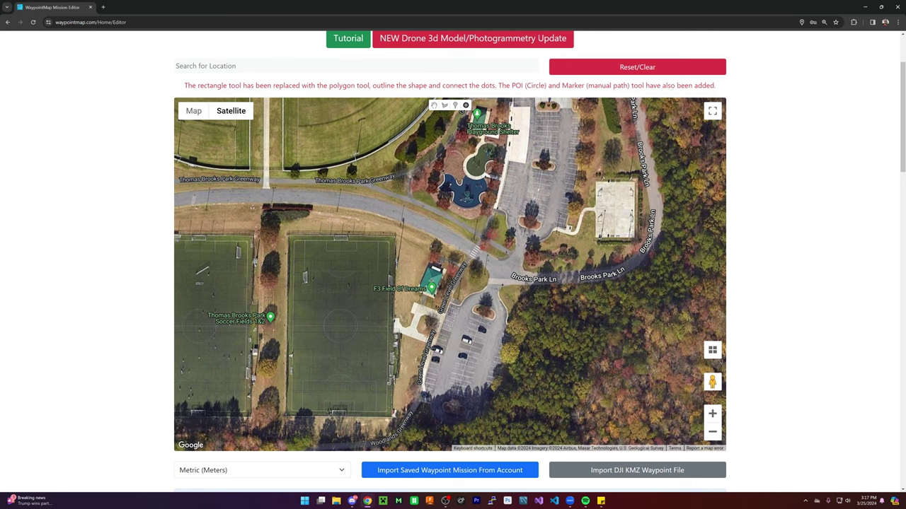
{"action": "left_click_drag", "start_coordinate": [431, 281], "coordinate": [361, 281]}
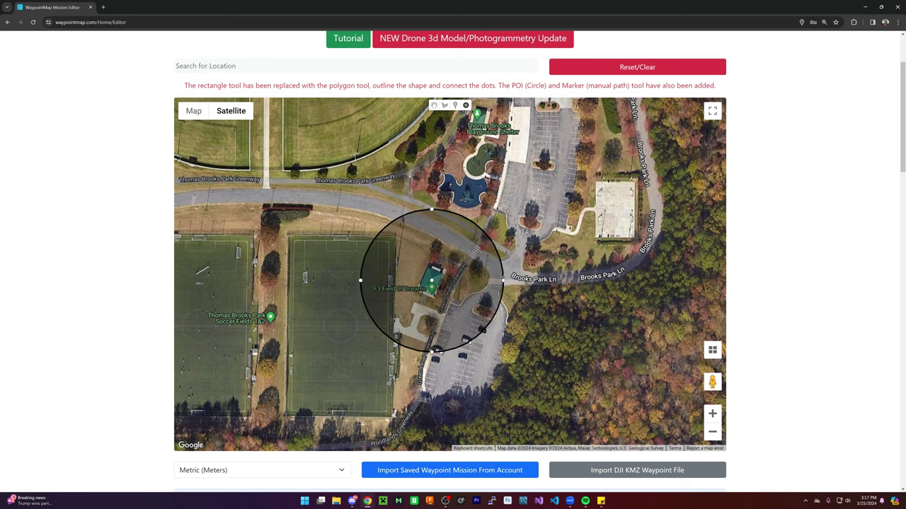
{"action": "left_click_drag", "start_coordinate": [432, 281], "coordinate": [532, 298]}
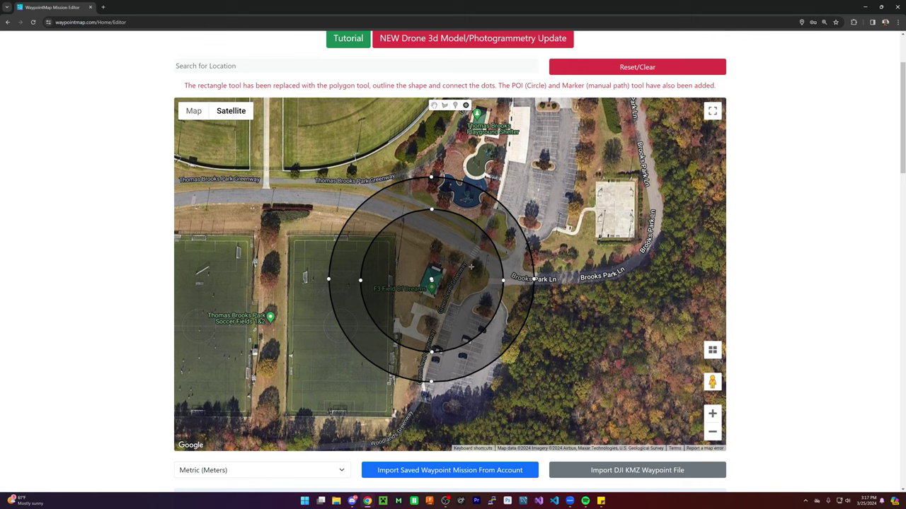
- Generate waypoints for the outer circle and the inner circle around the F3 Field of Dreams building
{"action": "left_click", "coordinate": [434, 106]}
{"action": "left_click", "coordinate": [433, 256]}
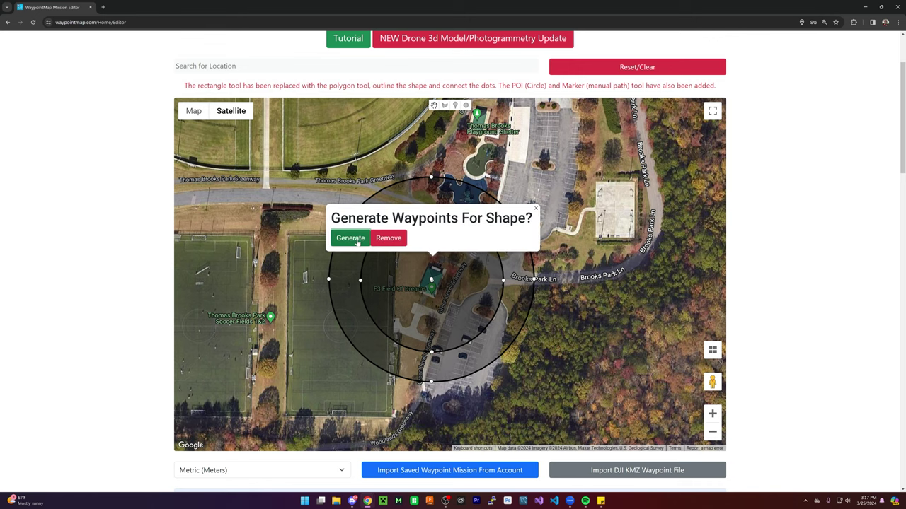
{"action": "left_click", "coordinate": [351, 238]}
{"action": "scroll", "coordinate": [382, 315], "scroll_direction": "up", "scroll_amount": 2}
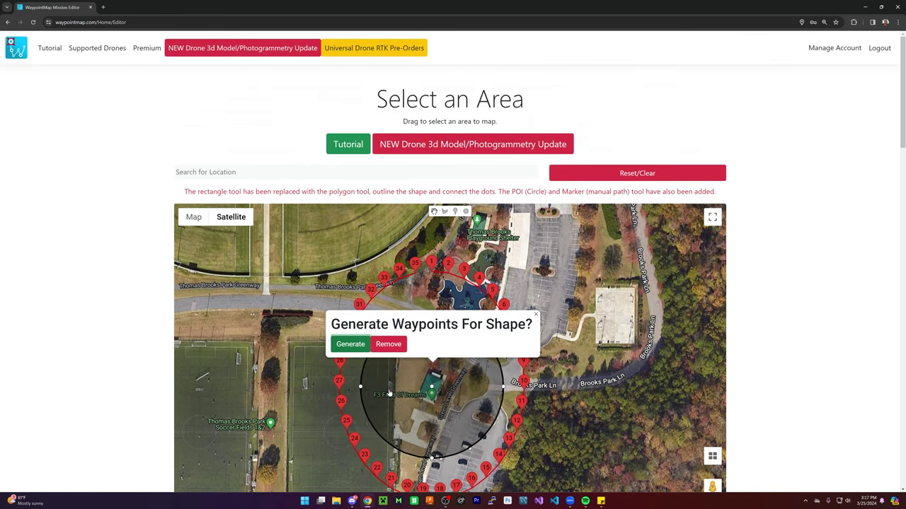
{"action": "left_click", "coordinate": [403, 364]}
{"action": "left_click", "coordinate": [329, 352]}
{"action": "left_click", "coordinate": [636, 396]}
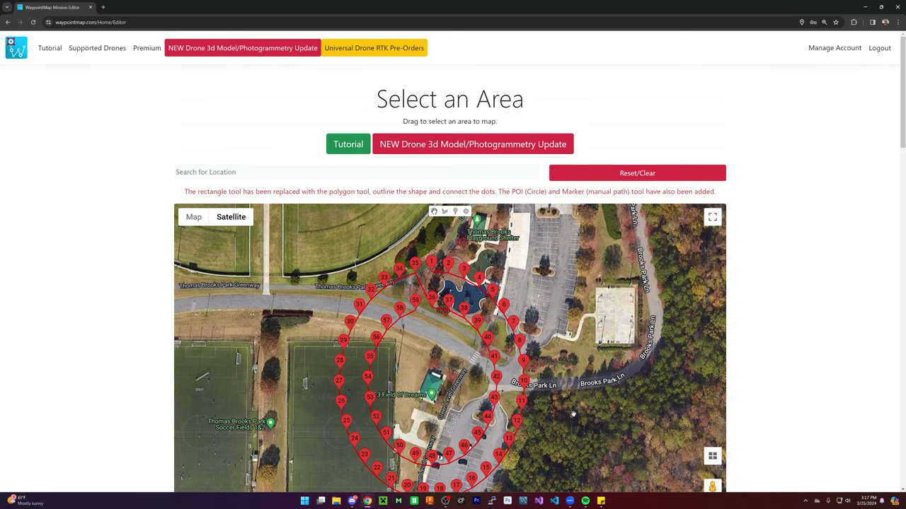
- Outline a closed square polygon around the F3 Field of Dreams building, inside the inner ring of waypoints
{"action": "scroll", "coordinate": [575, 414], "scroll_direction": "down", "scroll_amount": 1}
{"action": "left_click", "coordinate": [445, 141]}
{"action": "left_click", "coordinate": [390, 270]}
{"action": "left_click", "coordinate": [389, 360]}
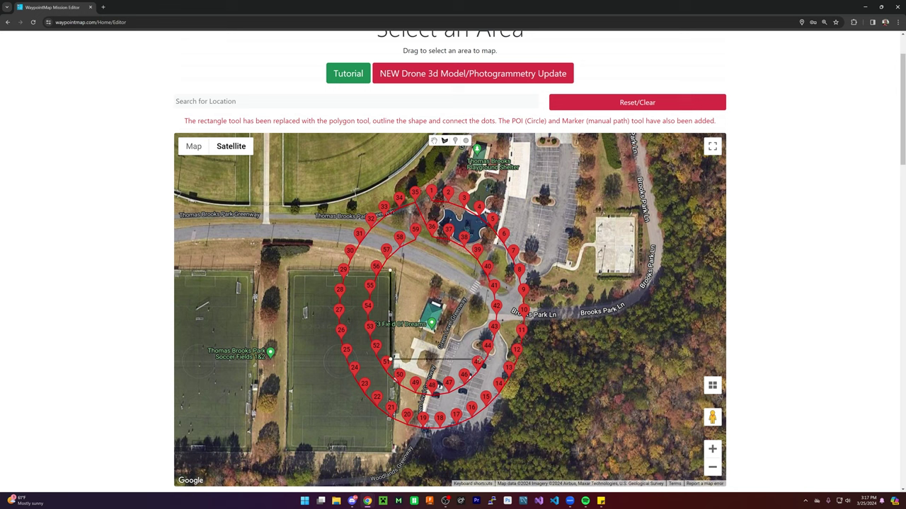
{"action": "left_click", "coordinate": [479, 361]}
{"action": "left_click", "coordinate": [478, 269]}
{"action": "left_click", "coordinate": [390, 271]}
{"action": "left_click", "coordinate": [434, 141]}
- Set the gimbal angle for shape generation to -90 degrees
{"action": "scroll", "coordinate": [434, 304], "scroll_direction": "down", "scroll_amount": 7}
{"action": "scroll", "coordinate": [321, 330], "scroll_direction": "down", "scroll_amount": 4}
{"action": "scroll", "coordinate": [321, 329], "scroll_direction": "up", "scroll_amount": 8}
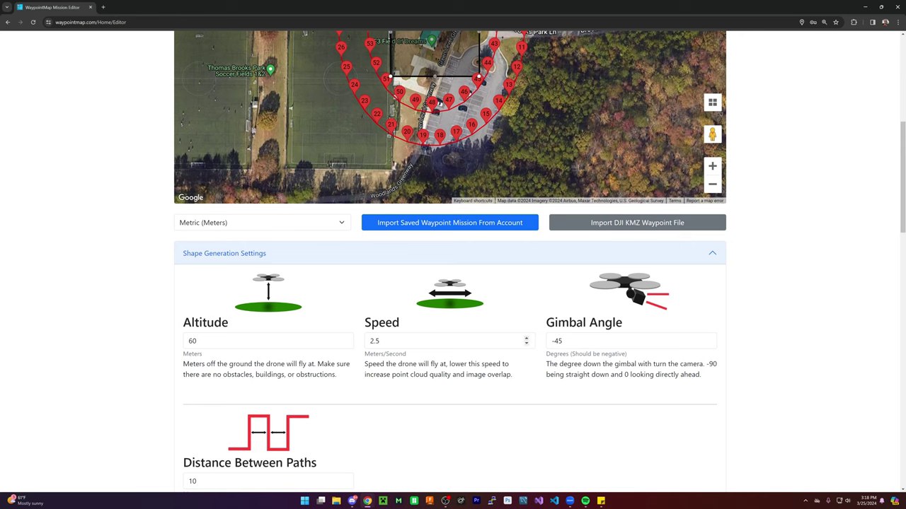
{"action": "double_click", "coordinate": [559, 341]}
{"action": "key", "text": "BackSpace"}
{"action": "type", "text": "-90"}
- Generate grid waypoints for the square polygon over the building and dismiss the shape prompt
{"action": "scroll", "coordinate": [450, 283], "scroll_direction": "up", "scroll_amount": 5}
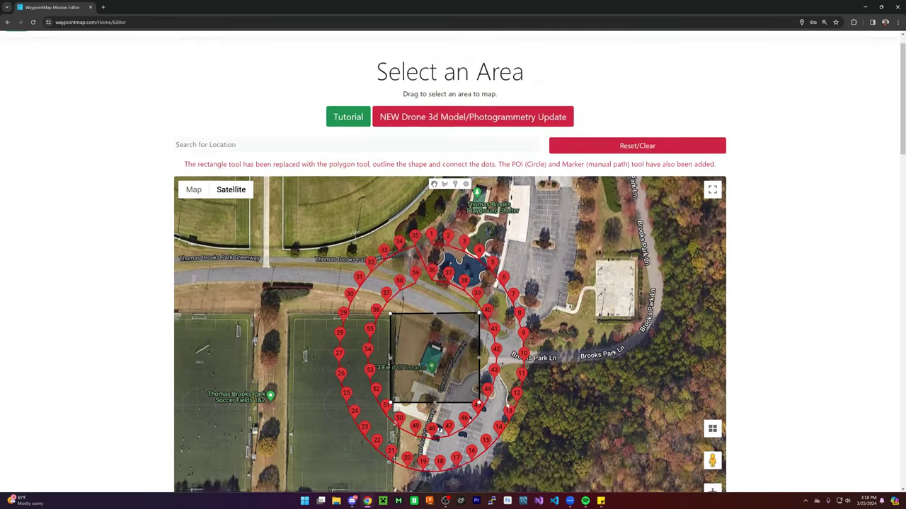
{"action": "scroll", "coordinate": [420, 343], "scroll_direction": "down", "scroll_amount": 10}
{"action": "scroll", "coordinate": [421, 343], "scroll_direction": "up", "scroll_amount": 6}
{"action": "scroll", "coordinate": [420, 343], "scroll_direction": "down", "scroll_amount": 9}
{"action": "scroll", "coordinate": [319, 289], "scroll_direction": "up", "scroll_amount": 2}
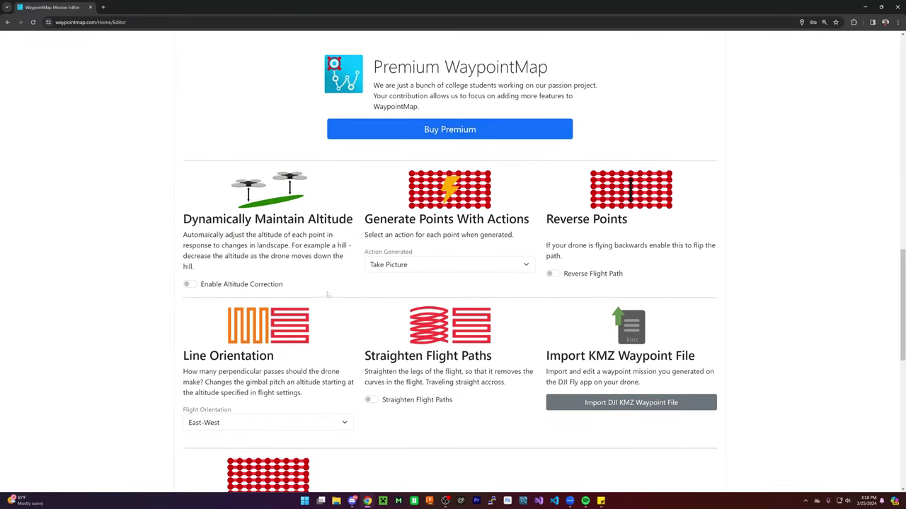
{"action": "scroll", "coordinate": [219, 402], "scroll_direction": "up", "scroll_amount": 10}
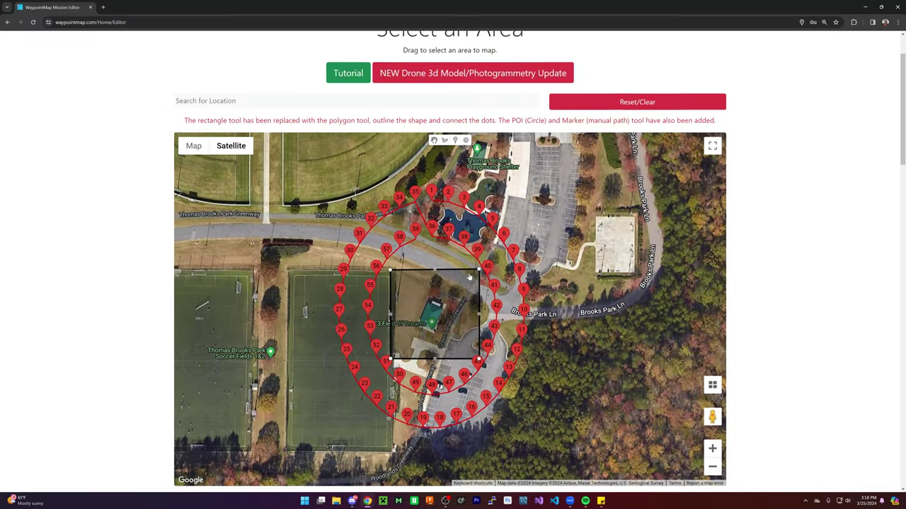
{"action": "scroll", "coordinate": [469, 276], "scroll_direction": "down", "scroll_amount": 2}
{"action": "left_click", "coordinate": [443, 216]}
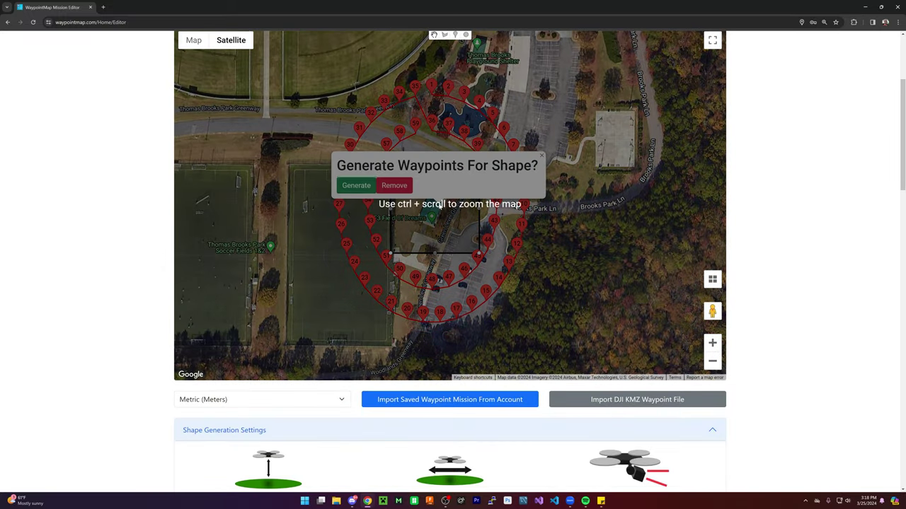
{"action": "left_click", "coordinate": [358, 188]}
{"action": "scroll", "coordinate": [404, 212], "scroll_direction": "up", "scroll_amount": 3}
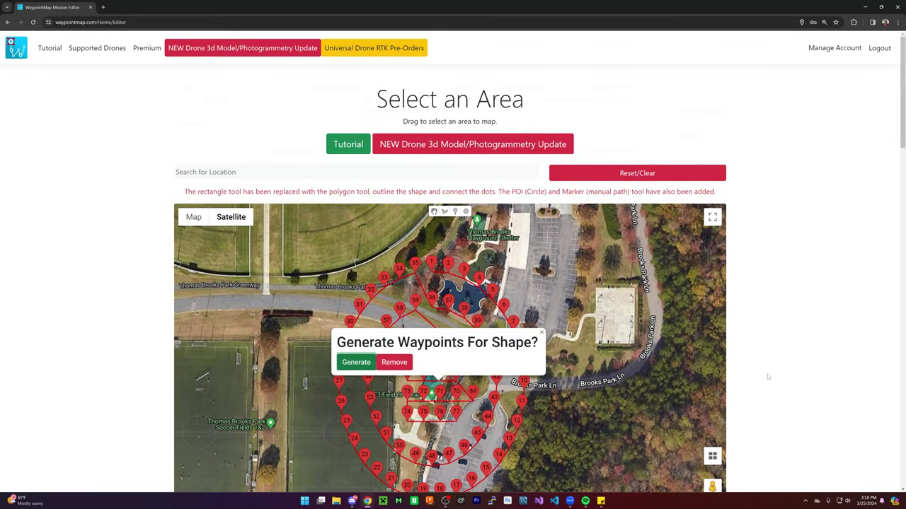
{"action": "left_click", "coordinate": [767, 377]}
{"action": "left_click", "coordinate": [615, 411]}
- Inspect the settings of grid waypoint 69 and inner-circle waypoint 38
{"action": "left_click", "coordinate": [473, 391]}
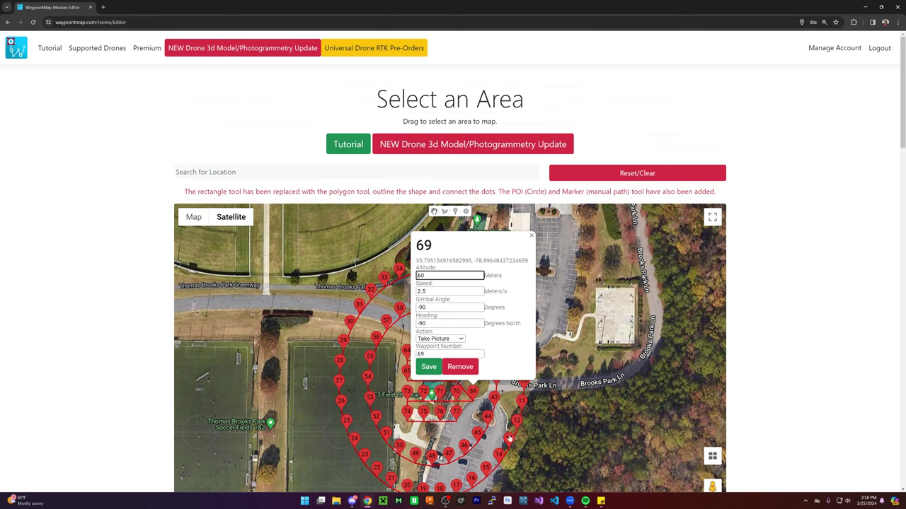
{"action": "left_click", "coordinate": [600, 428]}
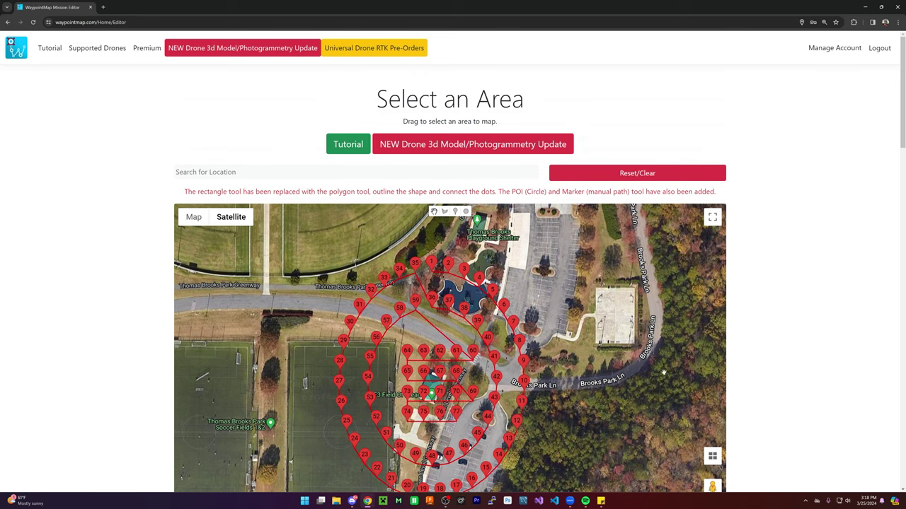
{"action": "scroll", "coordinate": [786, 340], "scroll_direction": "down", "scroll_amount": 1}
{"action": "left_click", "coordinate": [463, 242]}
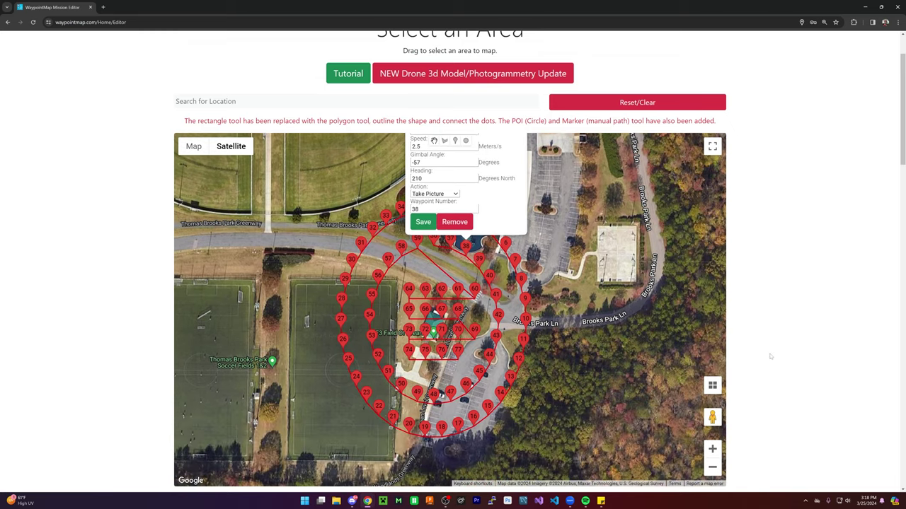
- Download the finished flight plan as a KMZ file
{"action": "scroll", "coordinate": [766, 353], "scroll_direction": "down", "scroll_amount": 20}
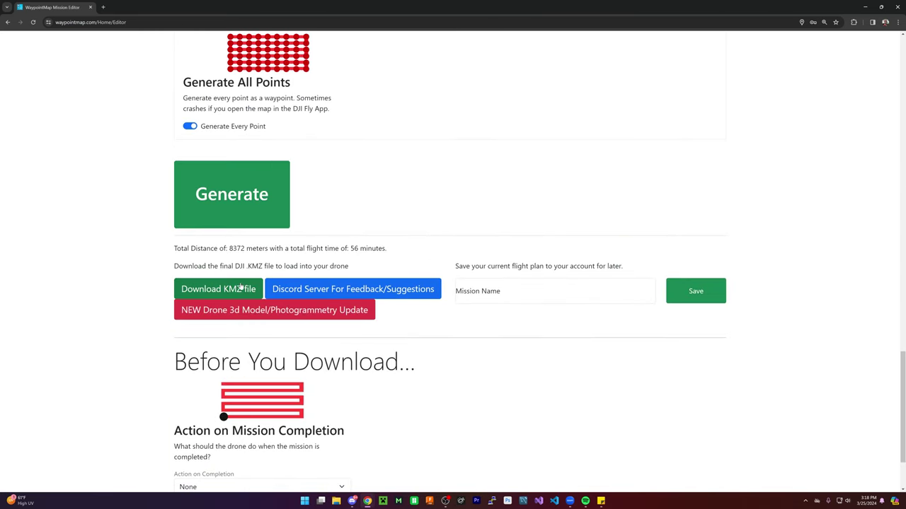
{"action": "left_click", "coordinate": [239, 289]}
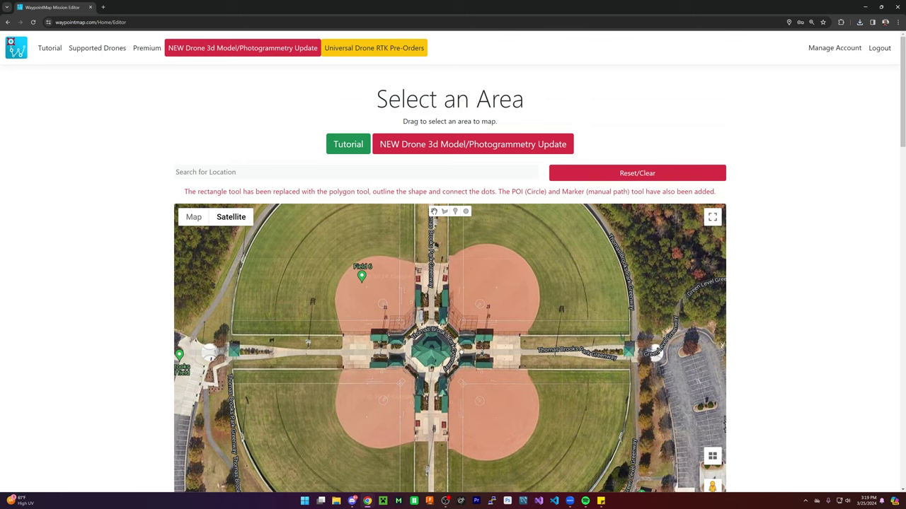
- Highlight the gimbal angle value in the shape generation settings
{"action": "scroll", "coordinate": [460, 213], "scroll_direction": "down", "scroll_amount": 5}
{"action": "double_click", "coordinate": [555, 341]}
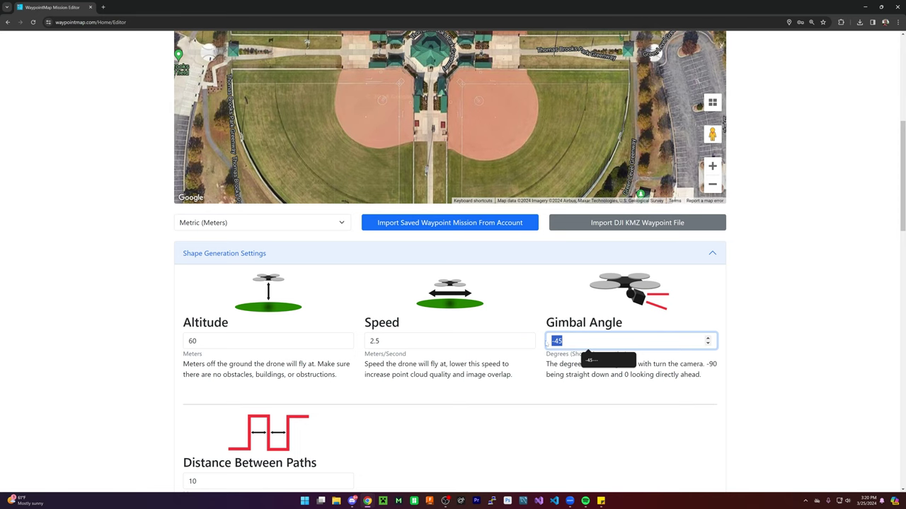
{"action": "scroll", "coordinate": [540, 348], "scroll_direction": "up", "scroll_amount": 2}
{"action": "scroll", "coordinate": [552, 269], "scroll_direction": "down", "scroll_amount": 3}
{"action": "left_click_drag", "start_coordinate": [565, 305], "coordinate": [531, 306]}
- Draw two concentric circles centred on the green-roofed pavilion between the four baseball fields, the second larger
{"action": "scroll", "coordinate": [540, 348], "scroll_direction": "up", "scroll_amount": 3}
{"action": "left_click_drag", "start_coordinate": [429, 227], "coordinate": [513, 240]}
{"action": "left_click_drag", "start_coordinate": [429, 227], "coordinate": [454, 91]}
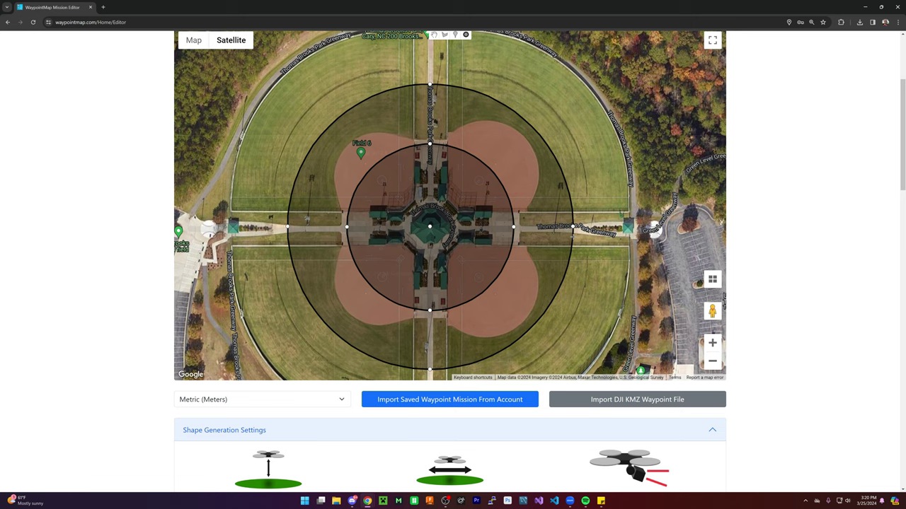
- Generate waypoints for the outer circle over the baseball fields and open the settings of waypoint 5
{"action": "left_click", "coordinate": [478, 140]}
{"action": "left_click", "coordinate": [395, 121]}
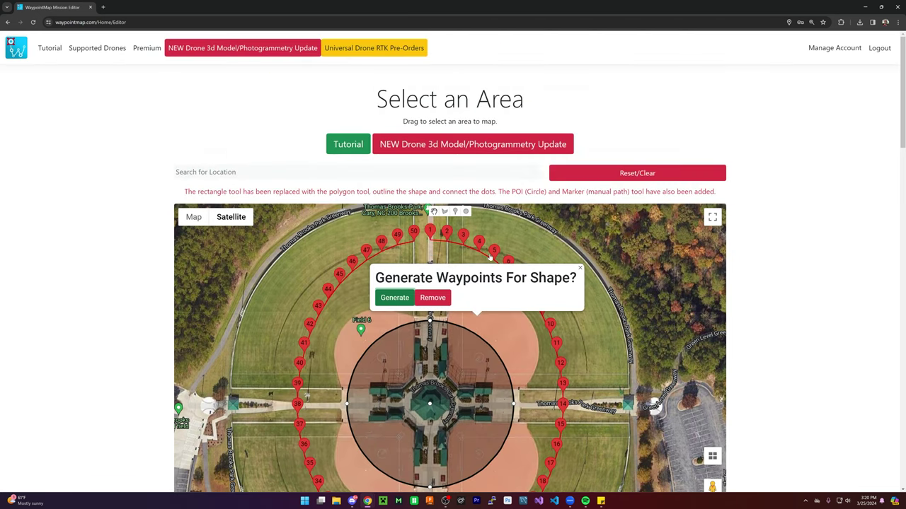
{"action": "left_click", "coordinate": [493, 247]}
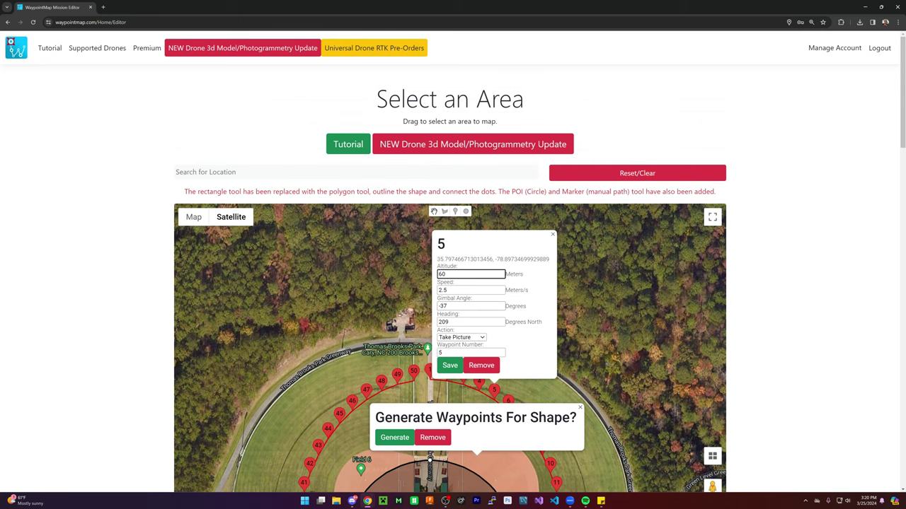
{"action": "scroll", "coordinate": [516, 355], "scroll_direction": "down", "scroll_amount": 2}
{"action": "left_click_drag", "start_coordinate": [628, 334], "coordinate": [638, 227]}
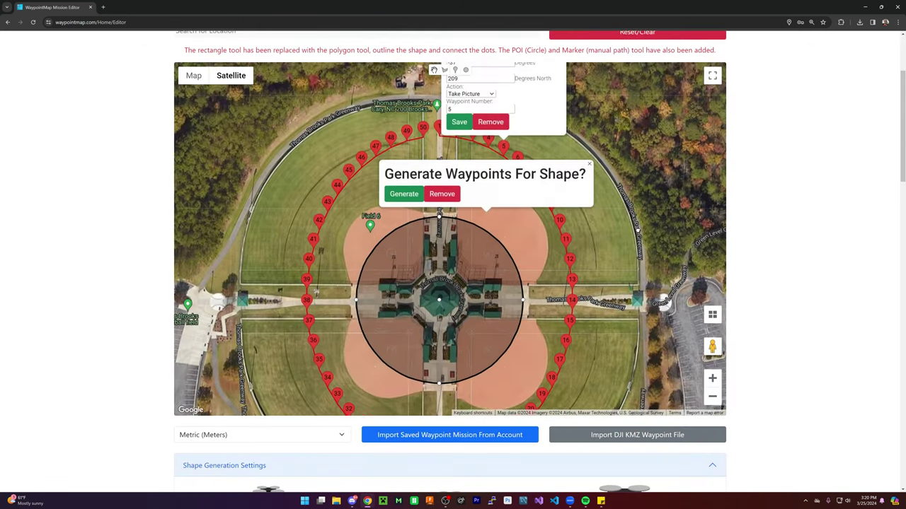
- Generate waypoints for the inner circle around the central pavilion
{"action": "left_click", "coordinate": [483, 271]}
{"action": "left_click", "coordinate": [400, 248]}
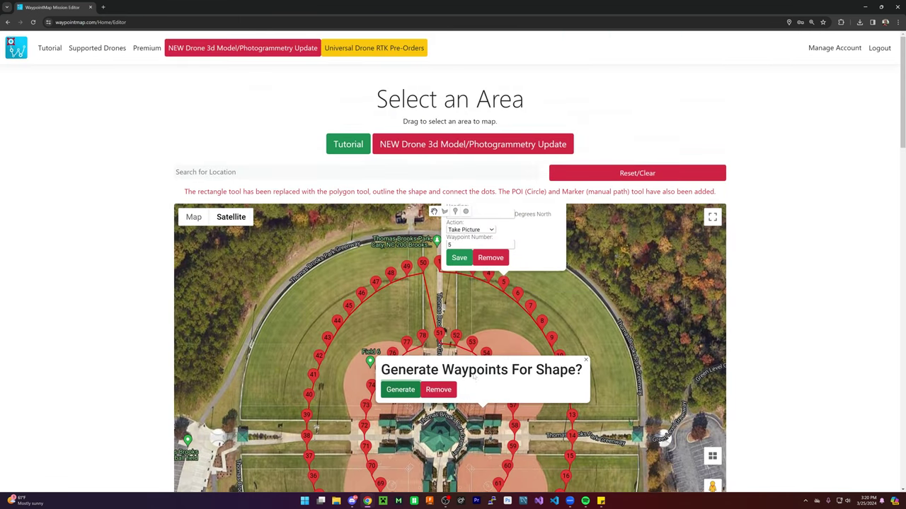
- Dismiss the open map pop-ups and set the shape generation gimbal angle to -90 degrees
{"action": "scroll", "coordinate": [564, 314], "scroll_direction": "down", "scroll_amount": 2}
{"action": "left_click", "coordinate": [663, 324]}
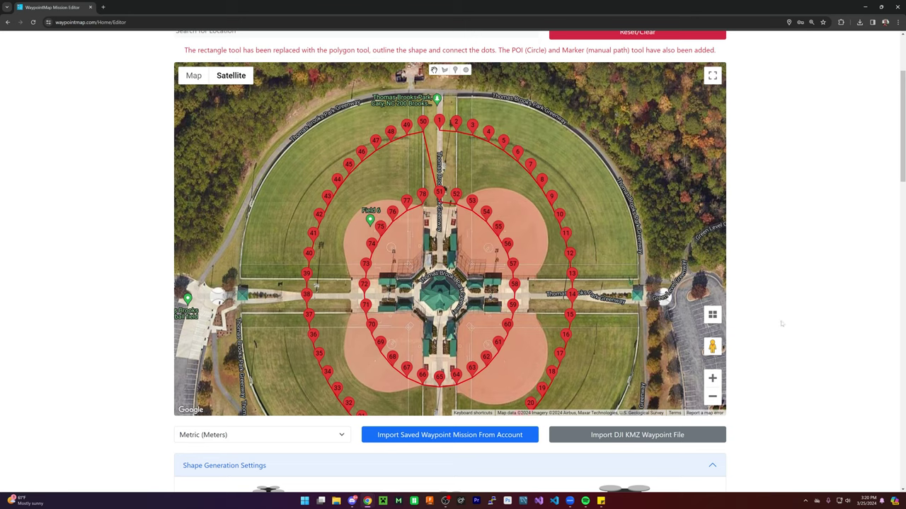
{"action": "scroll", "coordinate": [749, 356], "scroll_direction": "down", "scroll_amount": 4}
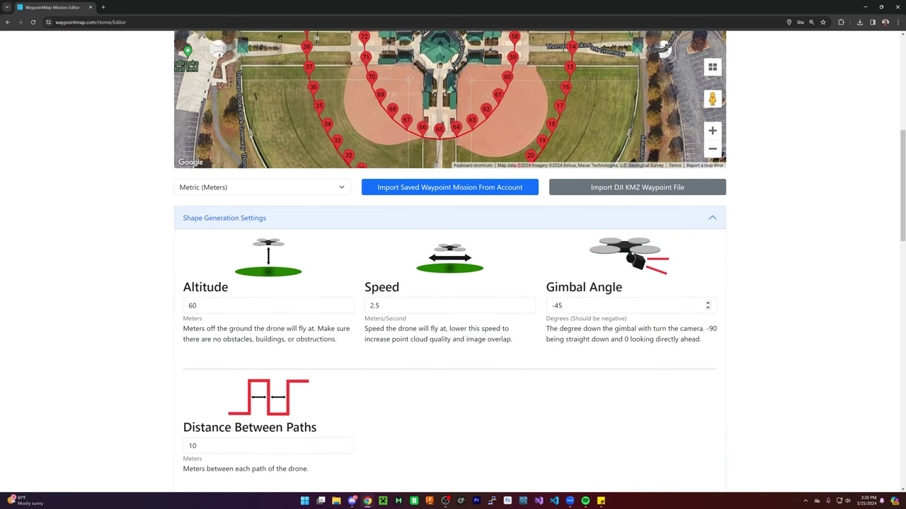
{"action": "scroll", "coordinate": [637, 312], "scroll_direction": "up", "scroll_amount": 2}
{"action": "triple_click", "coordinate": [586, 447]}
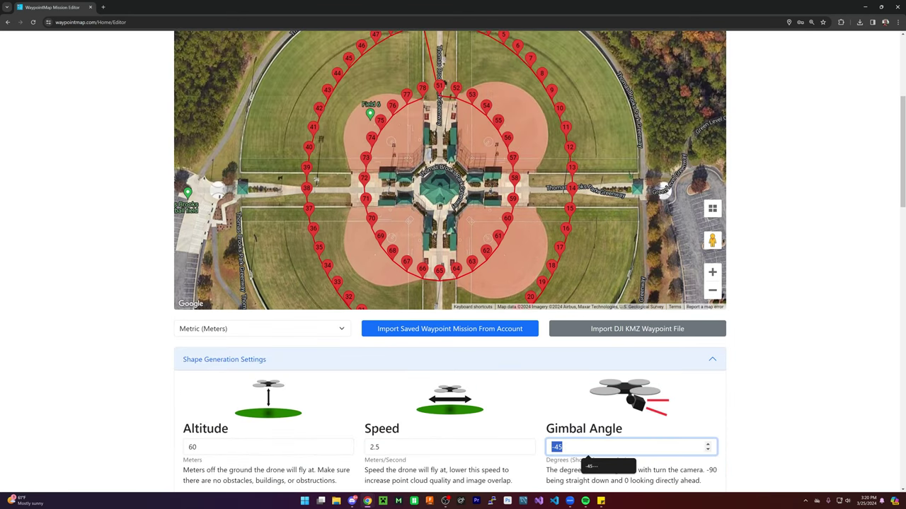
{"action": "type", "text": "-90"}
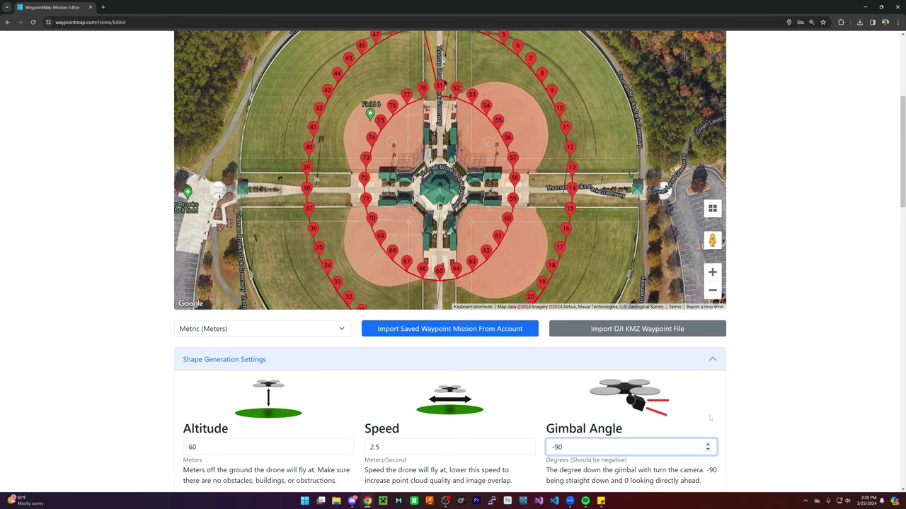
- Outline a four-cornered polygon around the central pavilion and the four infields, and generate waypoints for it
{"action": "scroll", "coordinate": [712, 417], "scroll_direction": "up", "scroll_amount": 1}
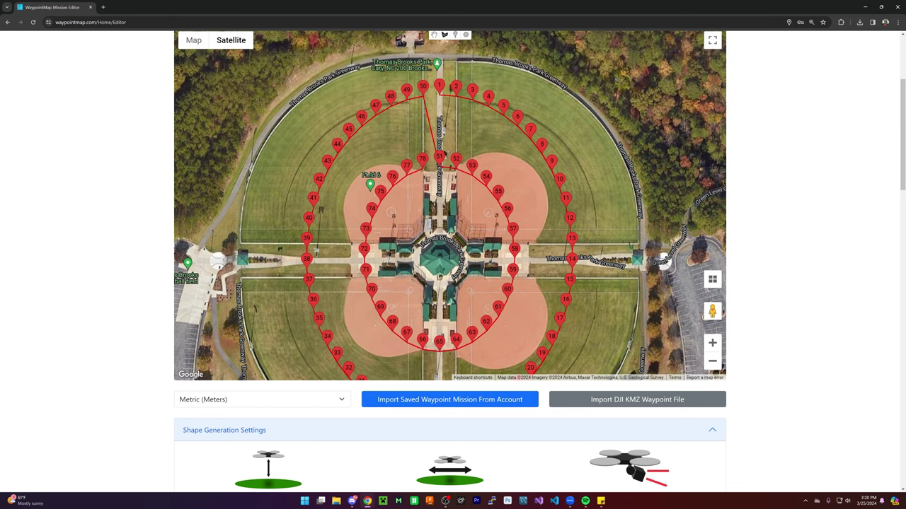
{"action": "left_click", "coordinate": [365, 171]}
{"action": "left_click", "coordinate": [365, 351]}
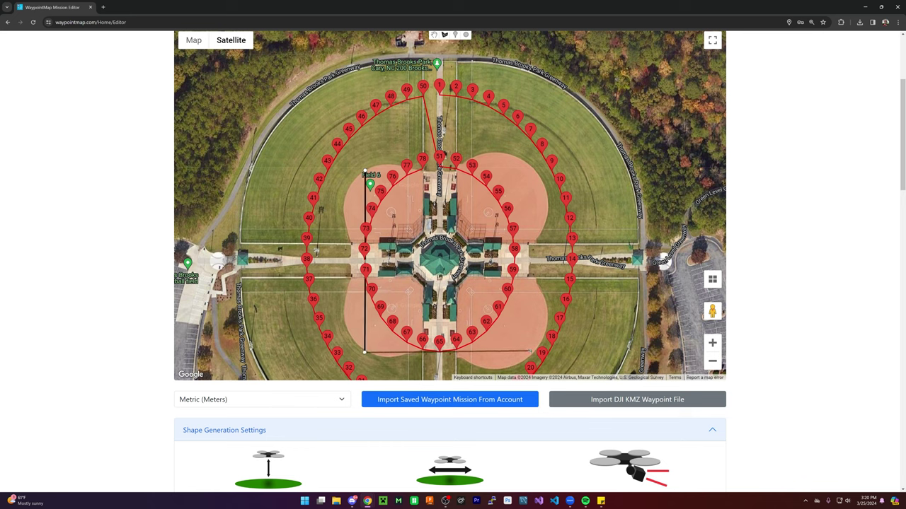
{"action": "left_click", "coordinate": [532, 352]}
{"action": "left_click", "coordinate": [527, 162]}
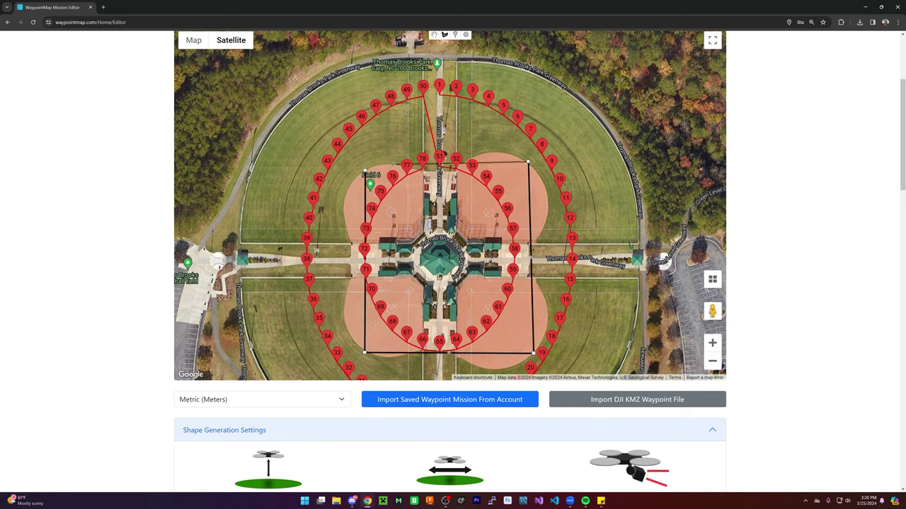
{"action": "left_click", "coordinate": [366, 171]}
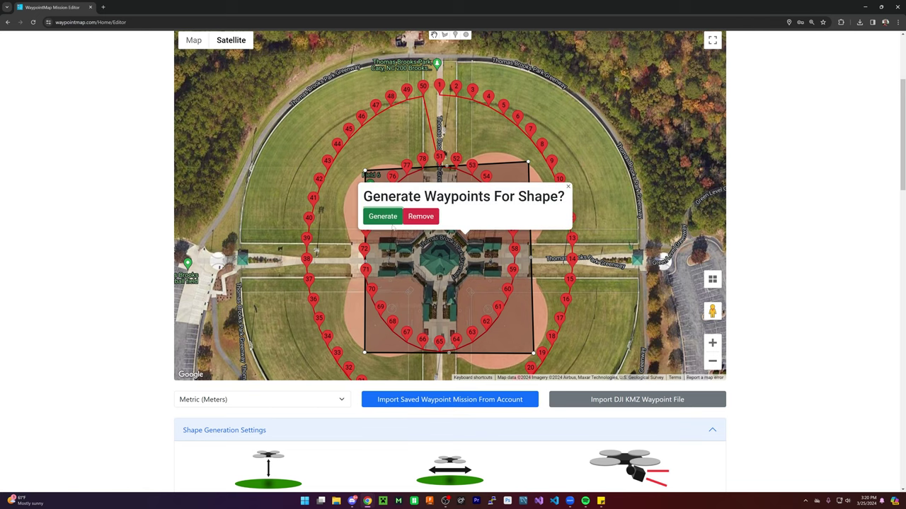
{"action": "left_click", "coordinate": [383, 216]}
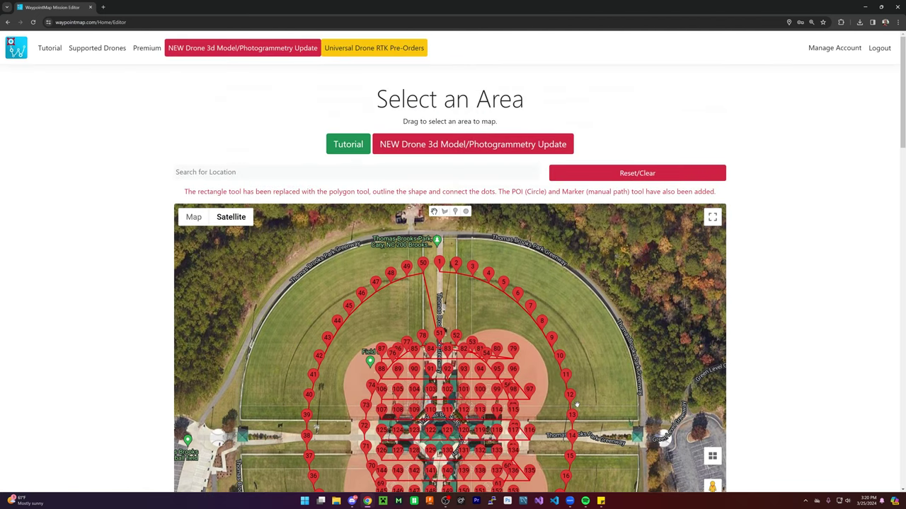
- Check the gimbal angle and action settings of waypoint 136 in the polygon grid
{"action": "scroll", "coordinate": [576, 405], "scroll_direction": "down", "scroll_amount": 3}
{"action": "left_click", "coordinate": [514, 296]}
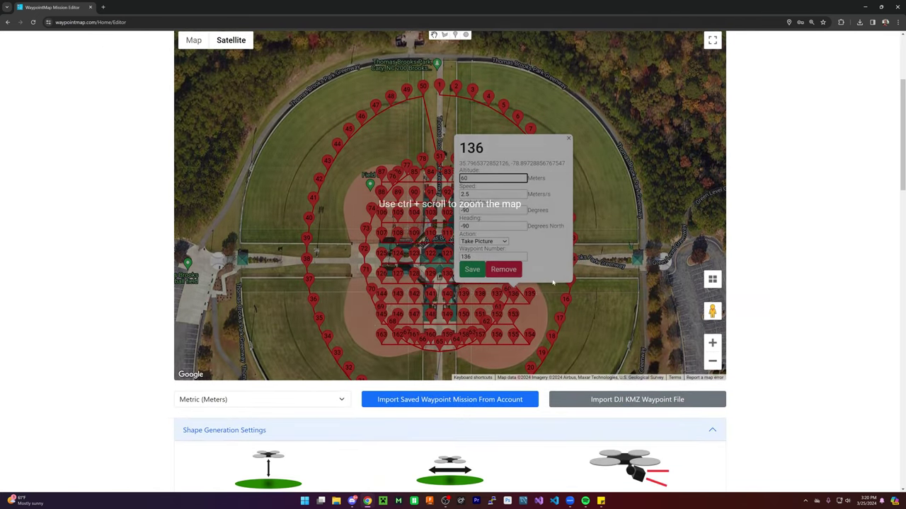
{"action": "left_click", "coordinate": [558, 282]}
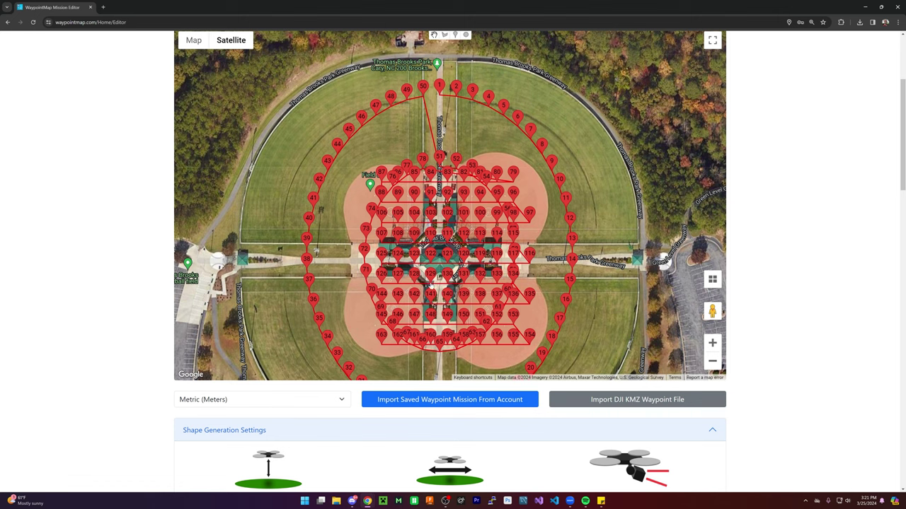
- Download the combined circle and polygon mission as a KMZ file
{"action": "scroll", "coordinate": [782, 302], "scroll_direction": "up", "scroll_amount": 3}
{"action": "scroll", "coordinate": [767, 311], "scroll_direction": "down", "scroll_amount": 20}
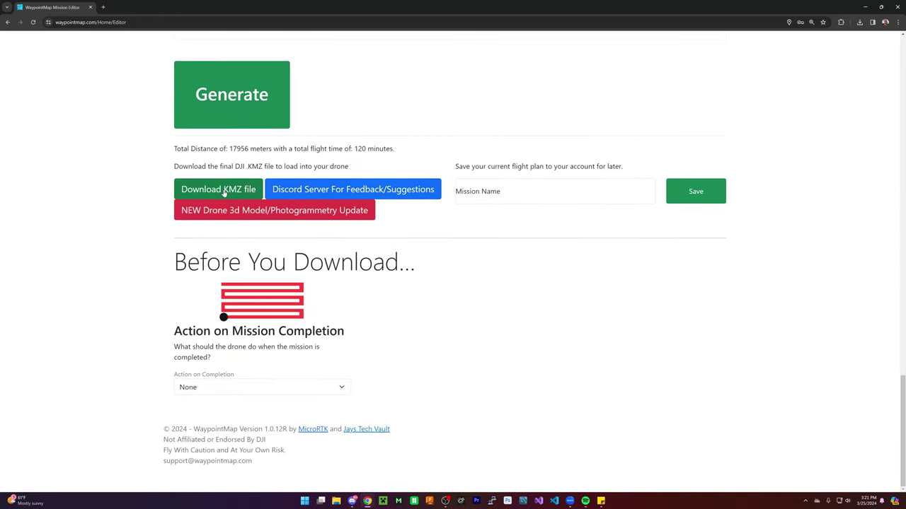
{"action": "left_click", "coordinate": [218, 193]}
{"action": "scroll", "coordinate": [644, 327], "scroll_direction": "up", "scroll_amount": 20}
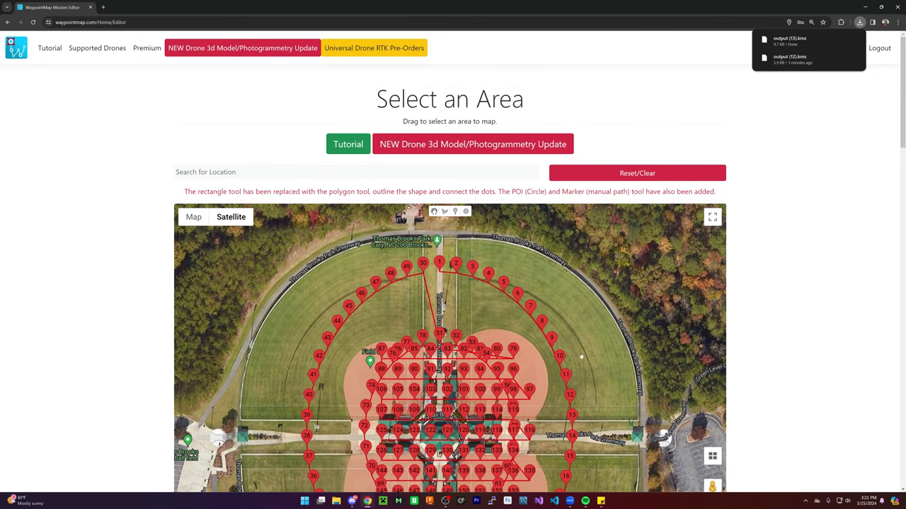
{"action": "left_click_drag", "start_coordinate": [592, 369], "coordinate": [552, 241]}
{"action": "left_click_drag", "start_coordinate": [672, 283], "coordinate": [531, 259]}
{"action": "left_click_drag", "start_coordinate": [470, 481], "coordinate": [524, 394]}
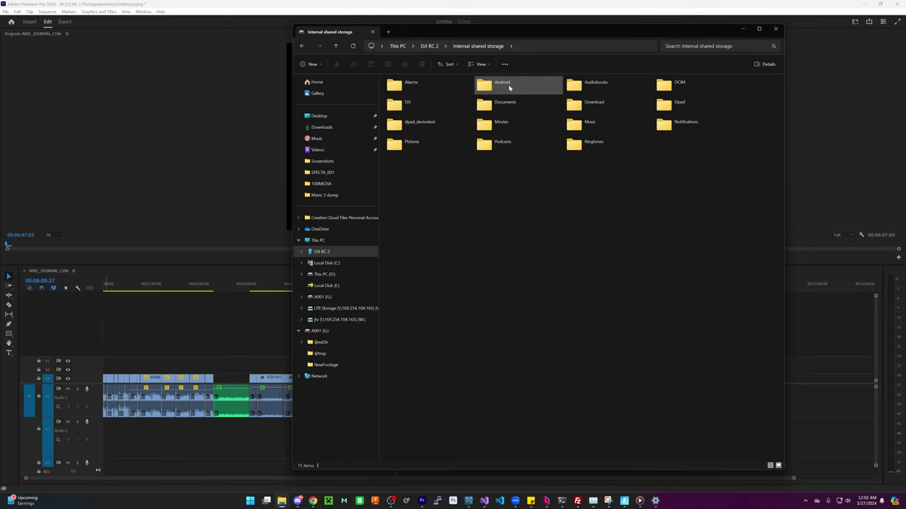
- In File Explorer, browse the DJI RC 2 storage to Android/data/dji.go.v5/files/waypoint, open folder 36519BDD-50A8-4C68-A68B-E470445F29CA and select its KMZ file
{"action": "left_click", "coordinate": [529, 93]}
{"action": "double_click", "coordinate": [529, 92]}
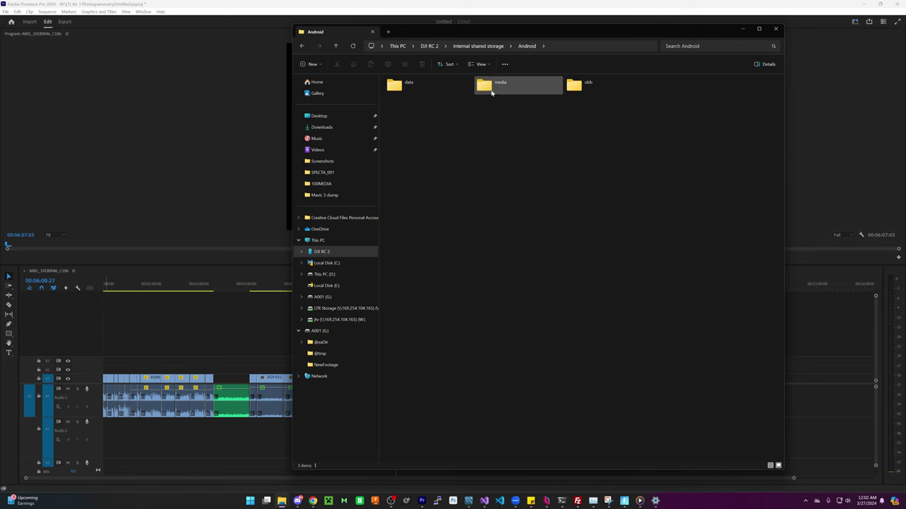
{"action": "double_click", "coordinate": [449, 94]}
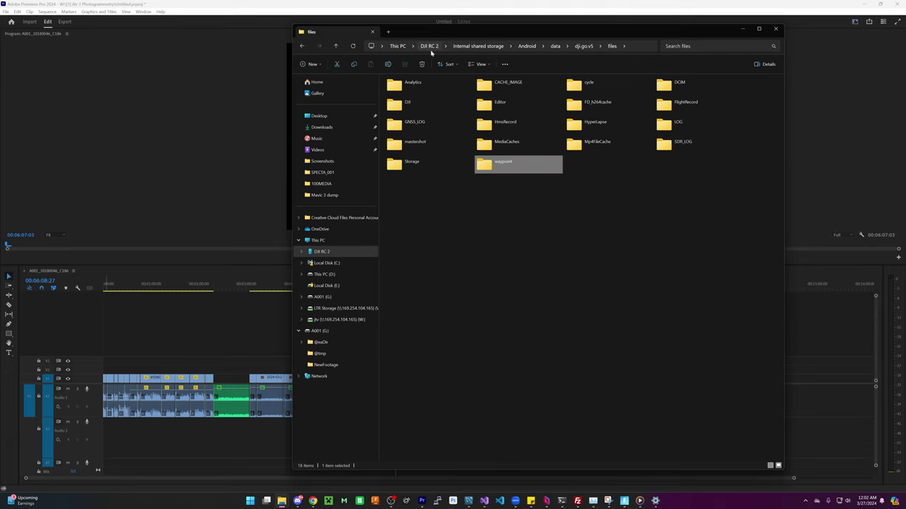
{"action": "double_click", "coordinate": [500, 165]}
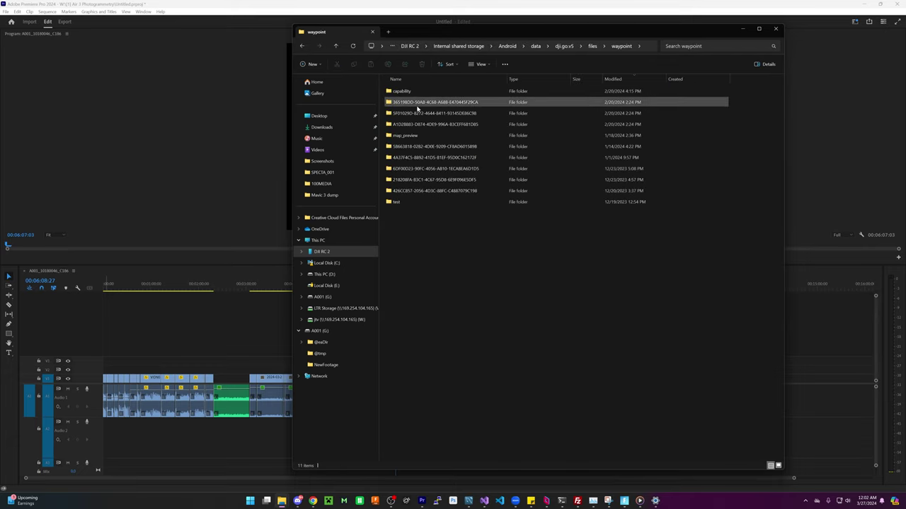
{"action": "double_click", "coordinate": [417, 101]}
{"action": "left_click", "coordinate": [420, 87]}
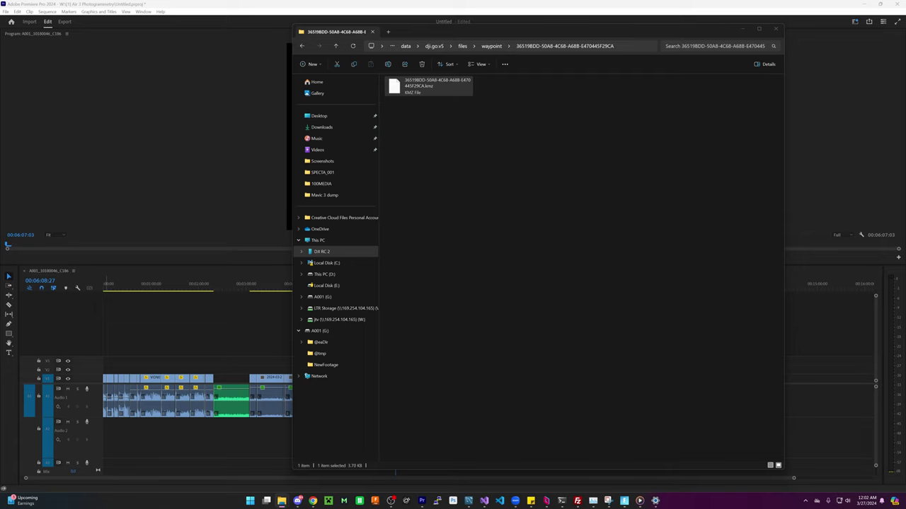
- Copy output (12).kmz into the mission folder and copy the original KMZ file's name to the clipboard
{"action": "left_click_drag", "start_coordinate": [0, 186], "coordinate": [476, 146]}
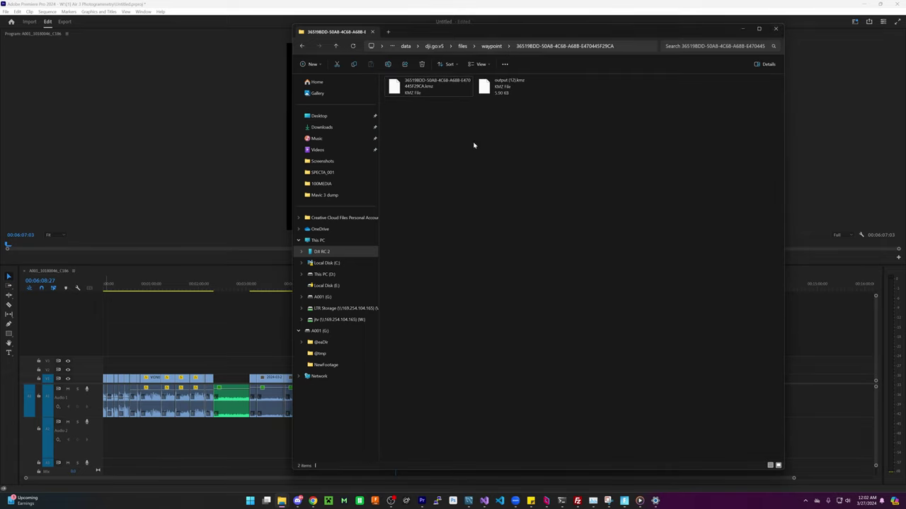
{"action": "left_click", "coordinate": [448, 91]}
{"action": "right_click", "coordinate": [447, 97]}
{"action": "left_click", "coordinate": [469, 153]}
{"action": "key", "text": "ctrl+c"}
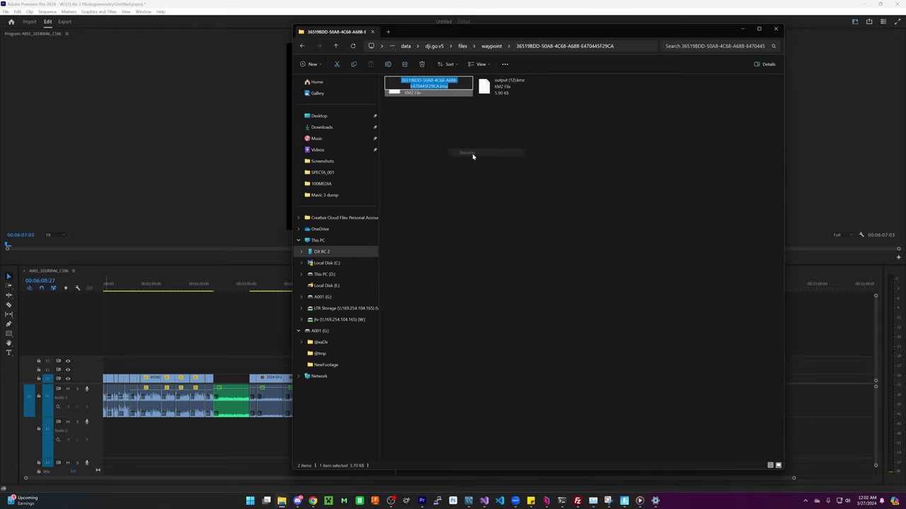
{"action": "key", "text": "Escape"}
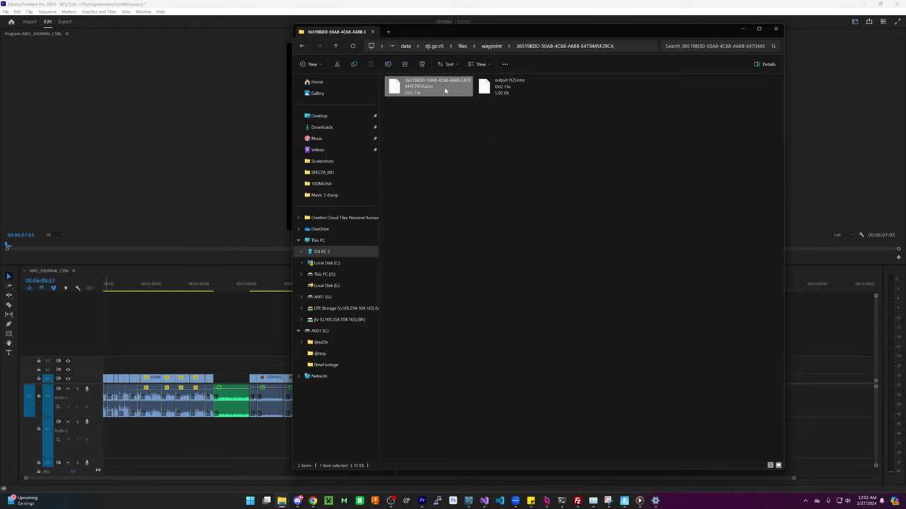
- Permanently delete the original KMZ file from the mission folder
{"action": "right_click", "coordinate": [445, 90]}
{"action": "left_click", "coordinate": [472, 137]}
{"action": "left_click", "coordinate": [507, 251]}
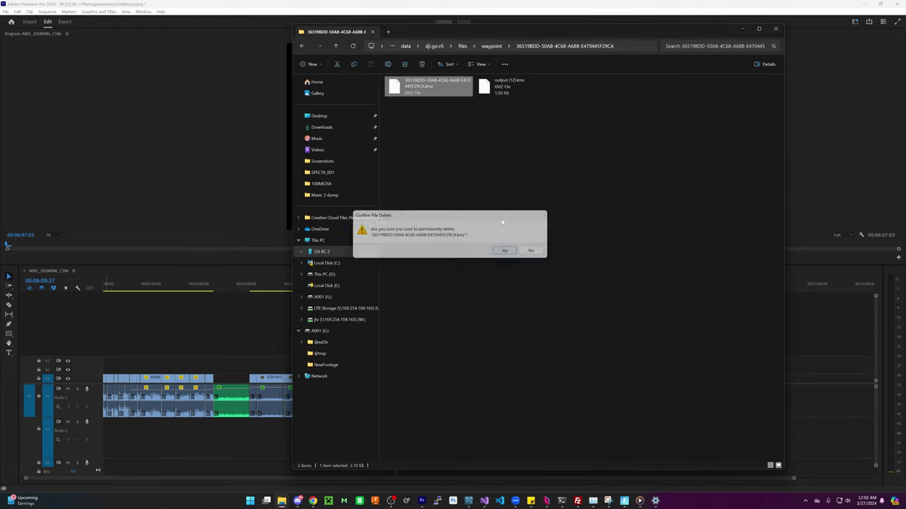
- Rename output (12).kmz with the copied name of the original mission file
{"action": "right_click", "coordinate": [436, 90]}
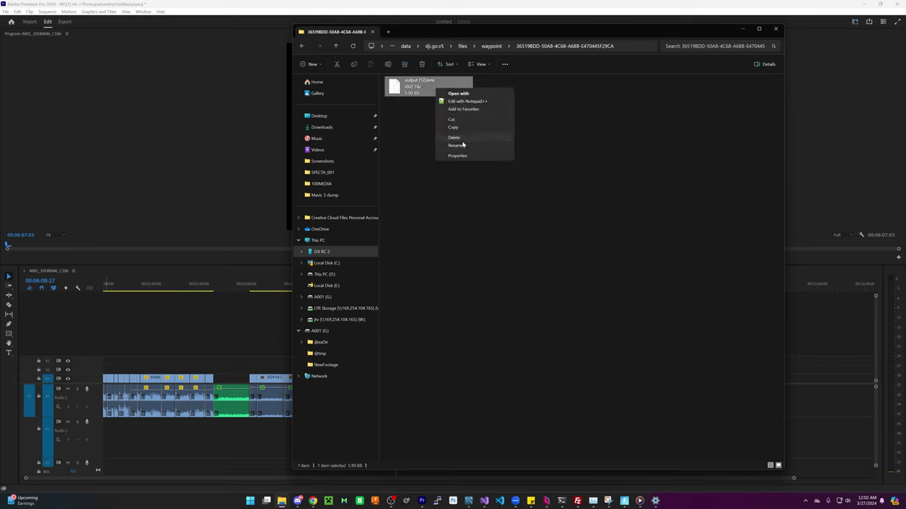
{"action": "left_click", "coordinate": [462, 144]}
{"action": "key", "text": "ctrl+v"}
{"action": "key", "text": "Return"}
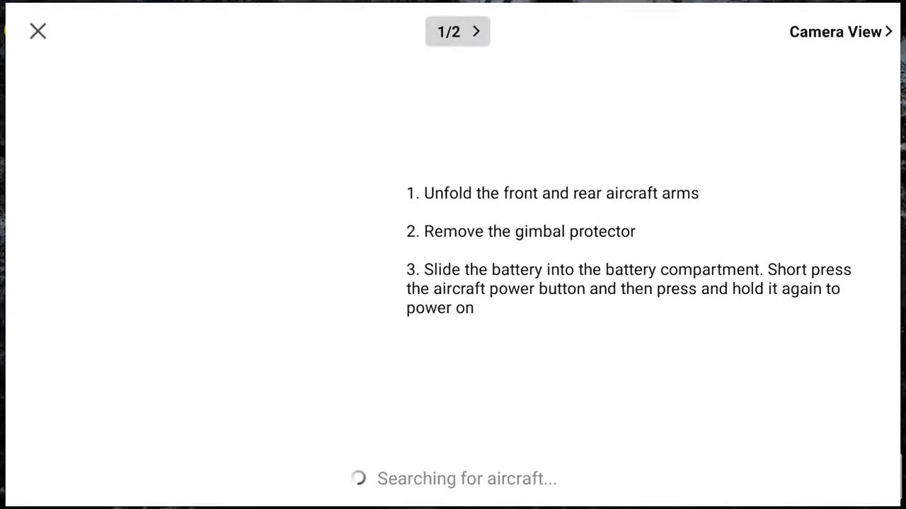
{"action": "left_click", "coordinate": [831, 32]}
{"action": "left_click", "coordinate": [29, 247]}
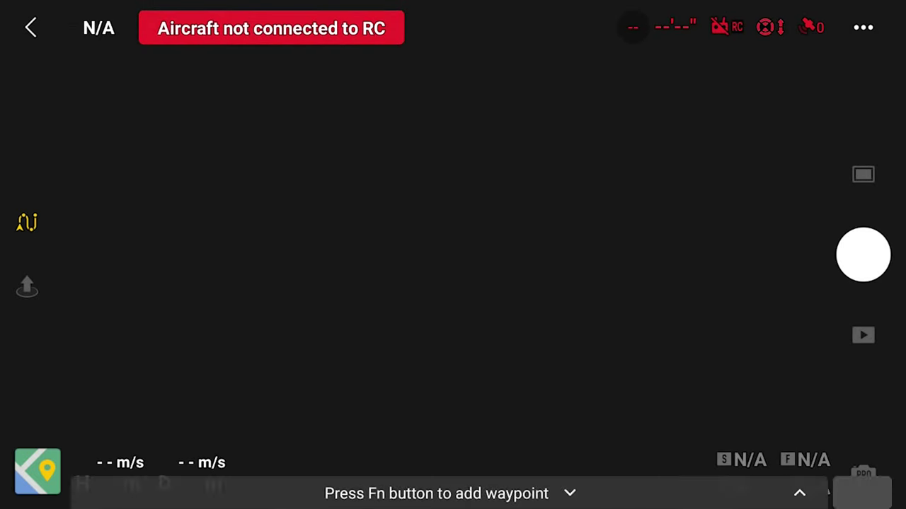
{"action": "left_click", "coordinate": [106, 412]}
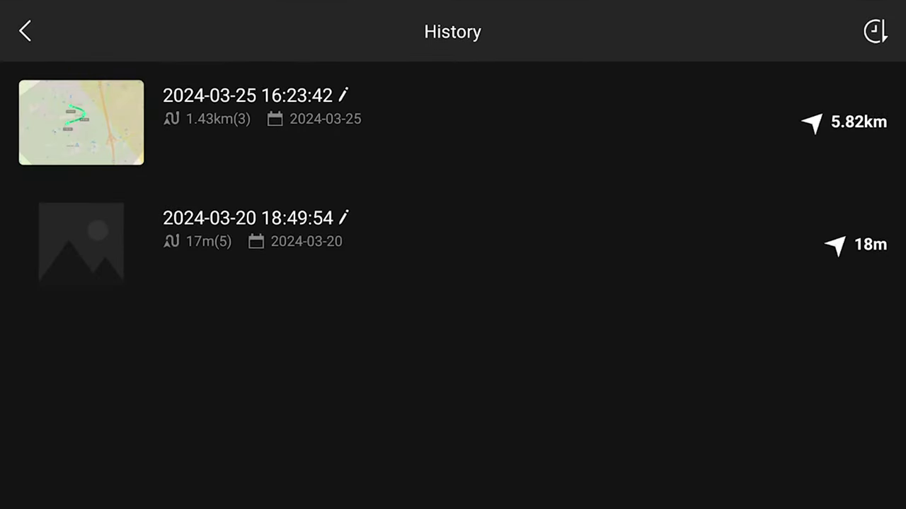
{"action": "left_click", "coordinate": [98, 135]}
{"action": "left_click", "coordinate": [37, 467]}
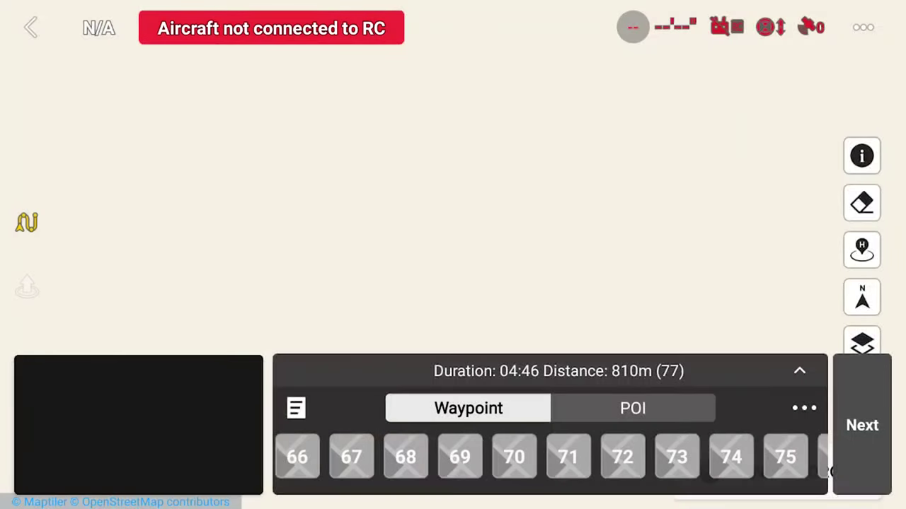
- Look over the map around the loaded mission and exit waypoint flight planning without saving
{"action": "left_click_drag", "start_coordinate": [538, 257], "coordinate": [739, 327]}
{"action": "left_click_drag", "start_coordinate": [470, 195], "coordinate": [702, 236]}
{"action": "left_click", "coordinate": [35, 32]}
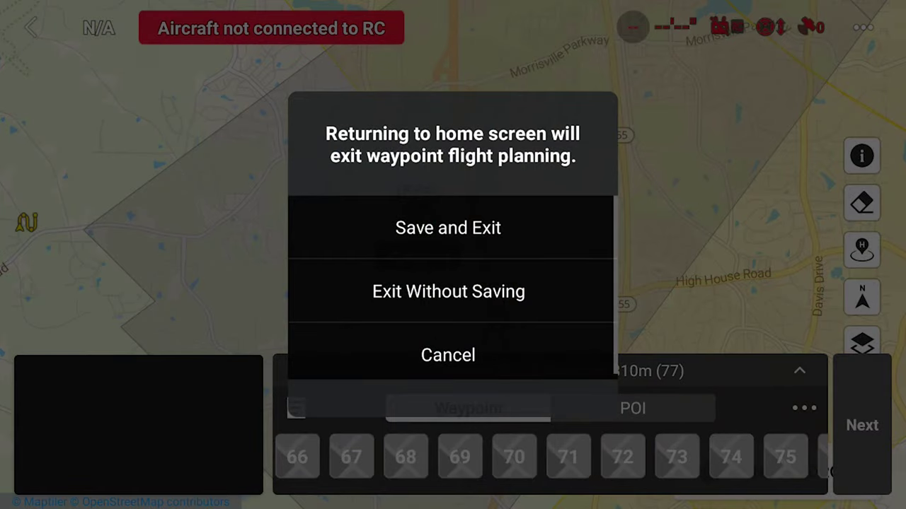
{"action": "left_click", "coordinate": [549, 297]}
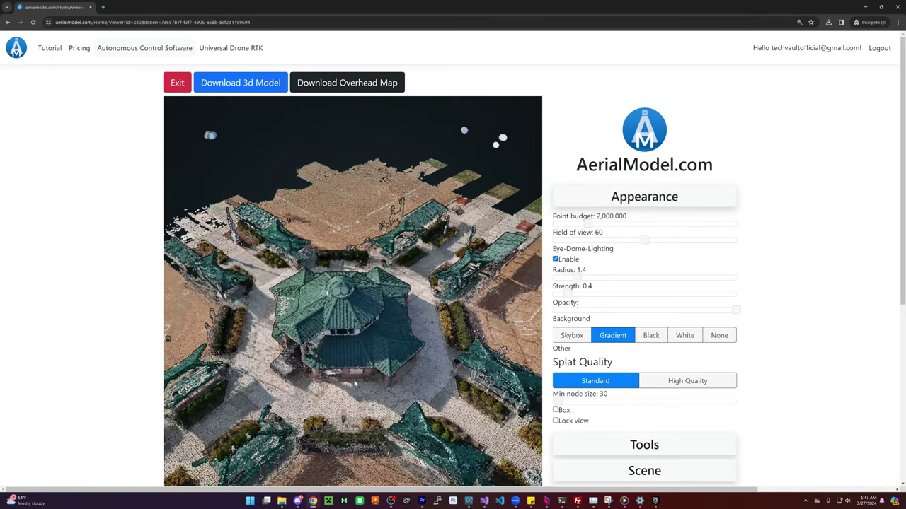
- In the AerialModel viewer, set the point budget of the pavilion model to 10,000,000
{"action": "scroll", "coordinate": [354, 383], "scroll_direction": "down", "scroll_amount": 3}
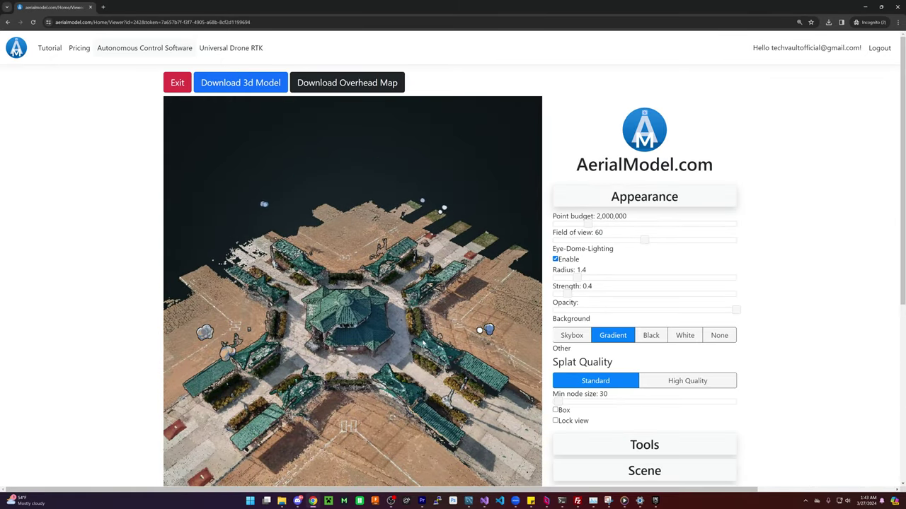
{"action": "scroll", "coordinate": [422, 298], "scroll_direction": "down", "scroll_amount": 1}
{"action": "left_click_drag", "start_coordinate": [423, 277], "coordinate": [527, 203]}
{"action": "left_click_drag", "start_coordinate": [587, 172], "coordinate": [736, 172]}
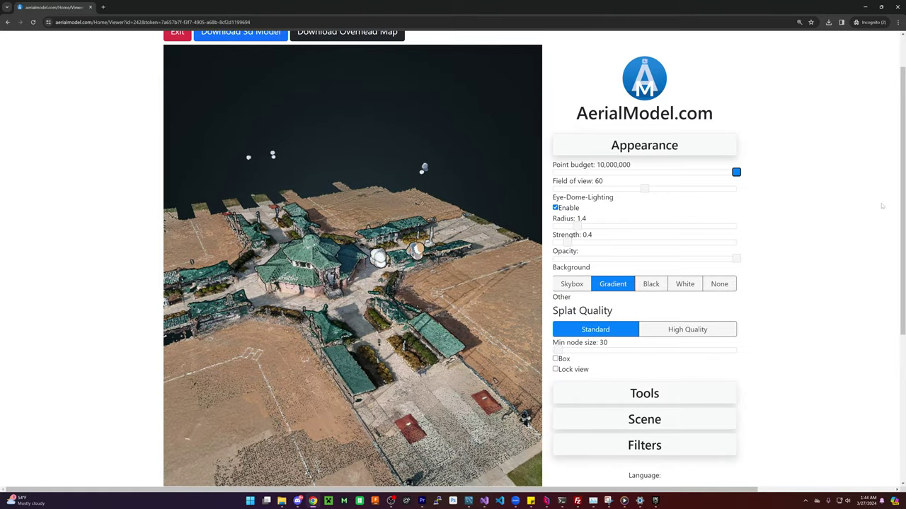
- Examine the 3D model's pavilion roof up close and the surrounding ball fields from several angles
{"action": "left_click_drag", "start_coordinate": [481, 333], "coordinate": [430, 315]}
{"action": "scroll", "coordinate": [428, 354], "scroll_direction": "up", "scroll_amount": 5}
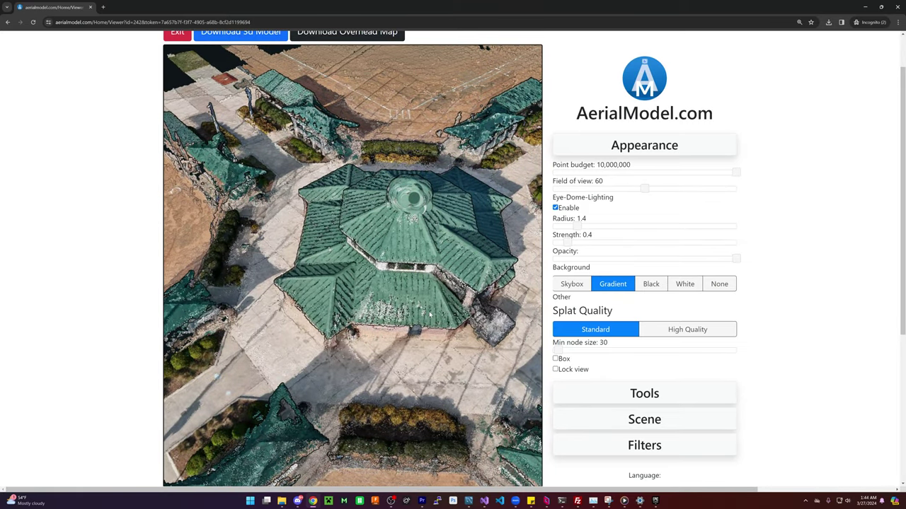
{"action": "left_click_drag", "start_coordinate": [447, 285], "coordinate": [388, 281]}
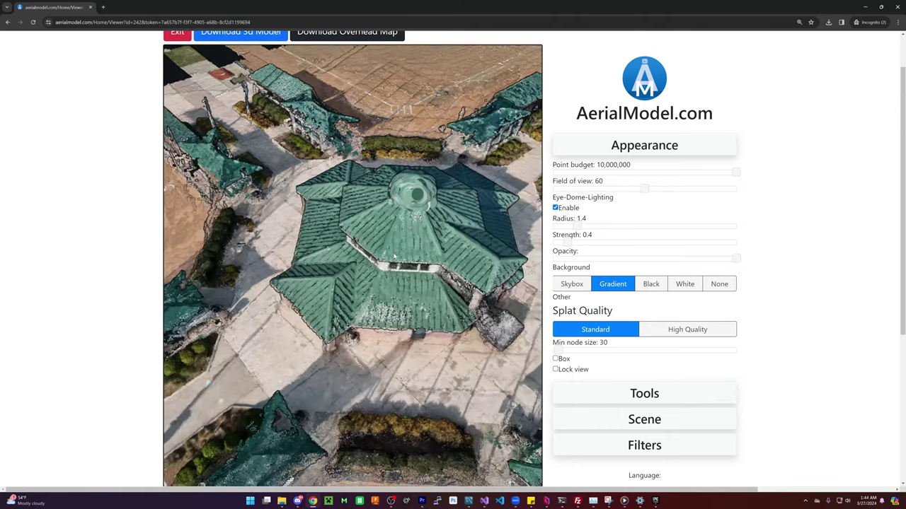
{"action": "scroll", "coordinate": [394, 257], "scroll_direction": "down", "scroll_amount": 5}
{"action": "scroll", "coordinate": [407, 228], "scroll_direction": "up", "scroll_amount": 2}
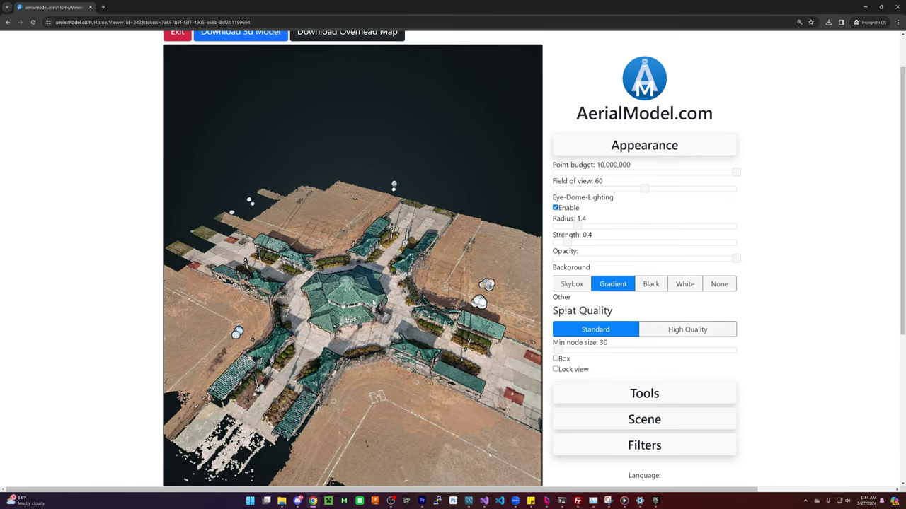
{"action": "left_click_drag", "start_coordinate": [340, 316], "coordinate": [404, 320]}
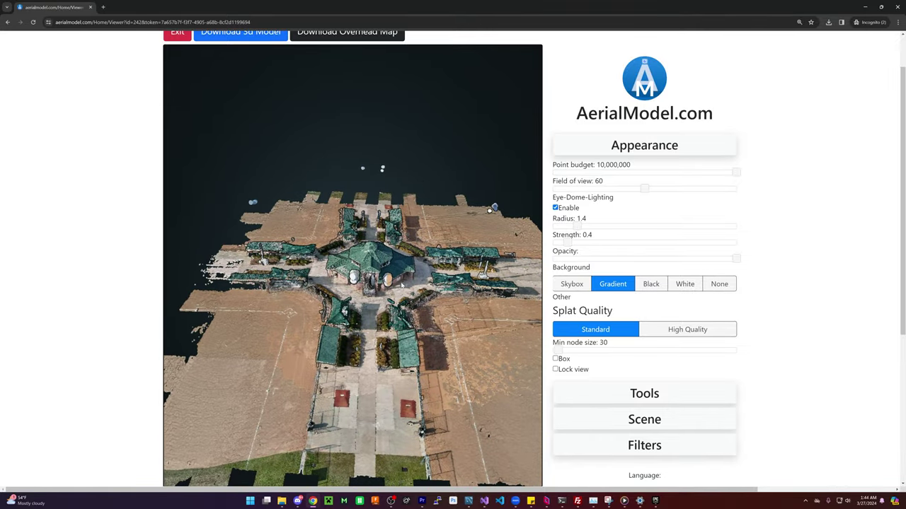
- Examine the pavilion's columns, walls and tiered roof in the 3D model from an oblique angle and at close range
{"action": "left_click_drag", "start_coordinate": [419, 307], "coordinate": [309, 330]}
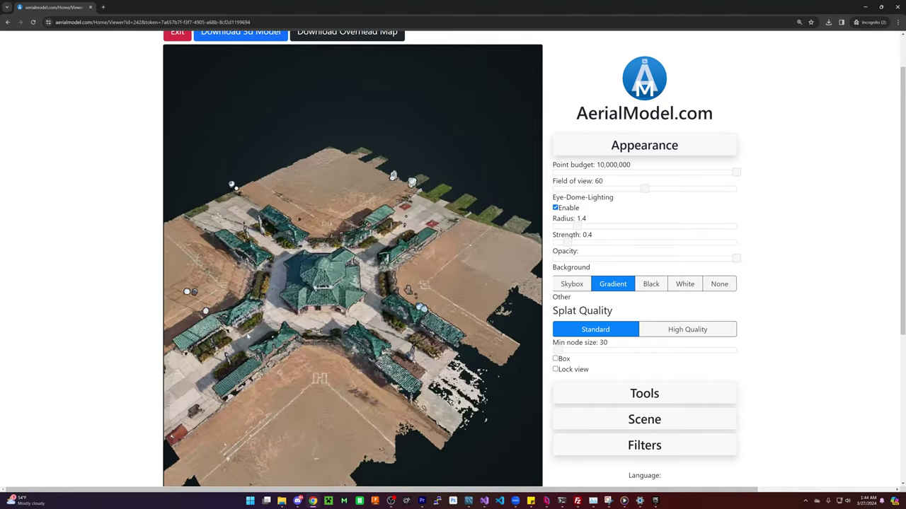
{"action": "scroll", "coordinate": [335, 270], "scroll_direction": "up", "scroll_amount": 5}
{"action": "left_click_drag", "start_coordinate": [361, 308], "coordinate": [425, 279]}
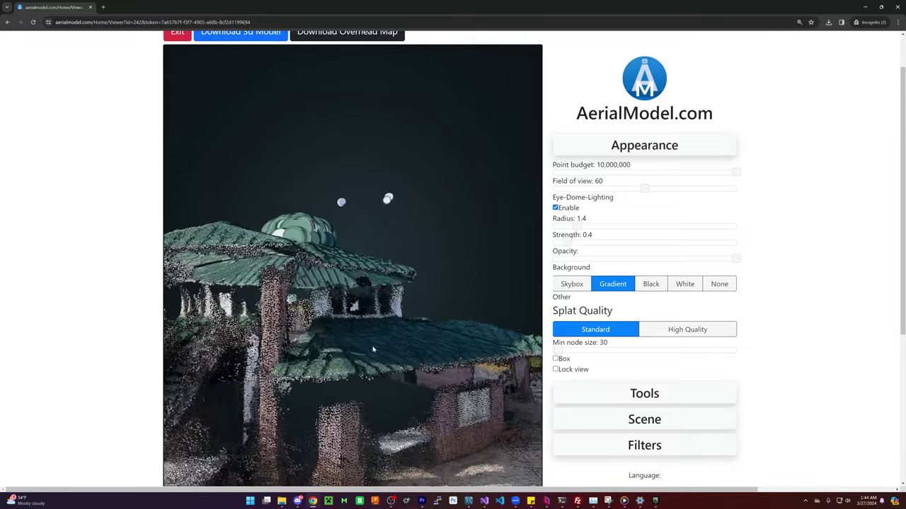
{"action": "left_click_drag", "start_coordinate": [467, 374], "coordinate": [425, 383]}
{"action": "scroll", "coordinate": [427, 424], "scroll_direction": "down", "scroll_amount": 6}
{"action": "scroll", "coordinate": [402, 272], "scroll_direction": "up", "scroll_amount": 10}
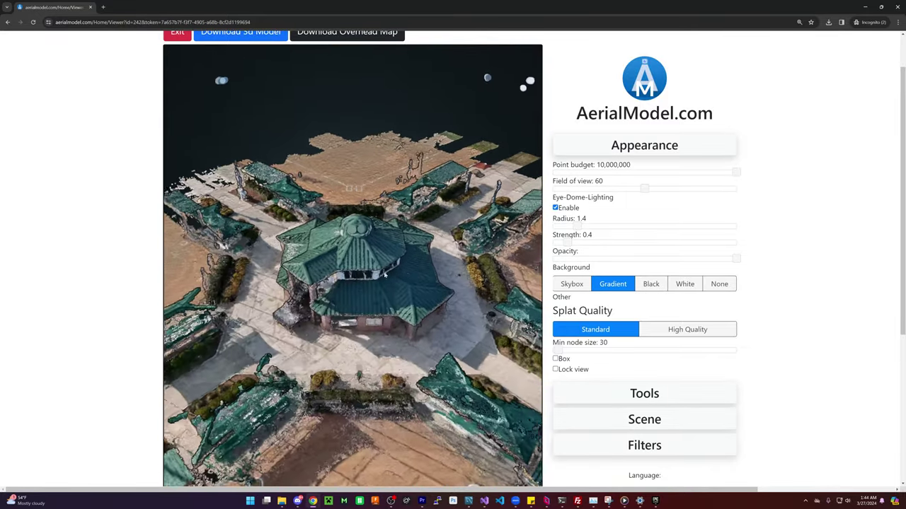
{"action": "left_click_drag", "start_coordinate": [371, 323], "coordinate": [371, 274]}
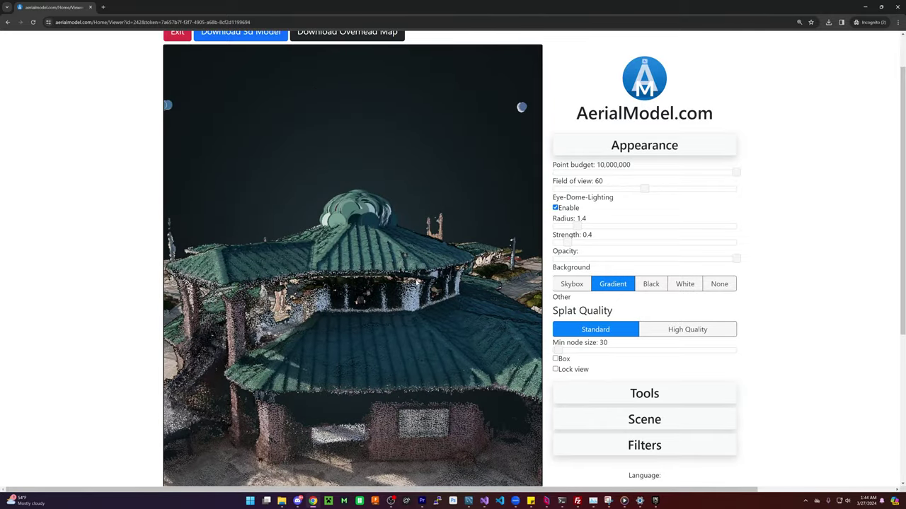
{"action": "left_click_drag", "start_coordinate": [425, 300], "coordinate": [496, 354]}
{"action": "scroll", "coordinate": [495, 354], "scroll_direction": "down", "scroll_amount": 6}
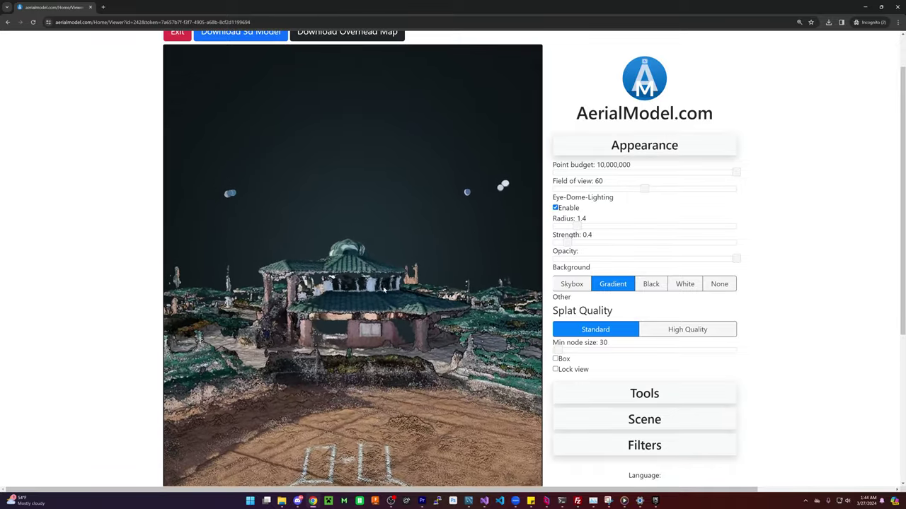
- Examine the pavilion from ground level on another side, its upper roof windows up close, and the whole model from above
{"action": "left_click_drag", "start_coordinate": [383, 289], "coordinate": [401, 352]}
{"action": "scroll", "coordinate": [384, 368], "scroll_direction": "down", "scroll_amount": 6}
{"action": "scroll", "coordinate": [326, 340], "scroll_direction": "up", "scroll_amount": 5}
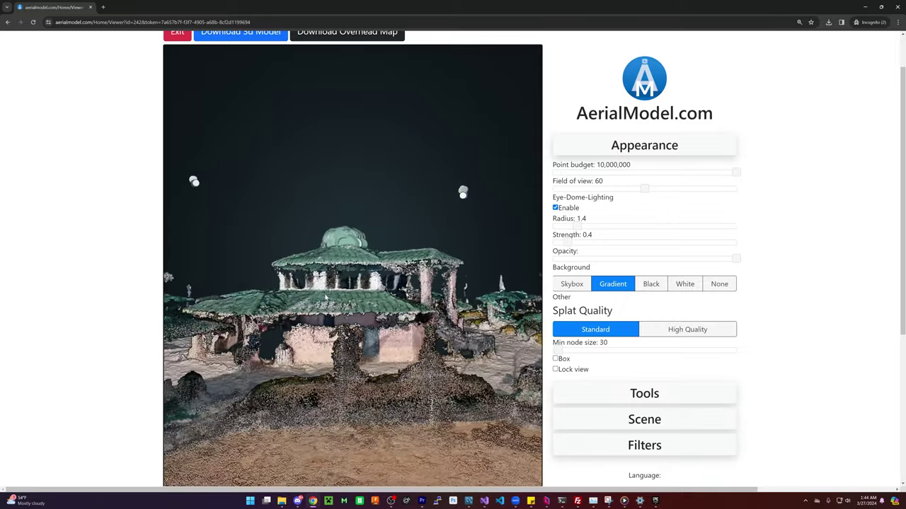
{"action": "scroll", "coordinate": [317, 303], "scroll_direction": "up", "scroll_amount": 3}
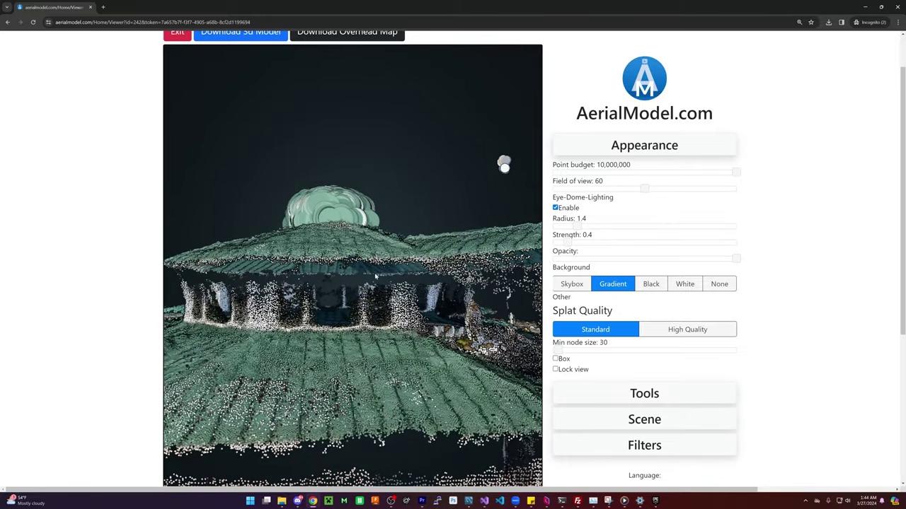
{"action": "left_click_drag", "start_coordinate": [368, 297], "coordinate": [432, 429]}
{"action": "scroll", "coordinate": [382, 396], "scroll_direction": "down", "scroll_amount": 4}
{"action": "scroll", "coordinate": [430, 208], "scroll_direction": "up", "scroll_amount": 3}
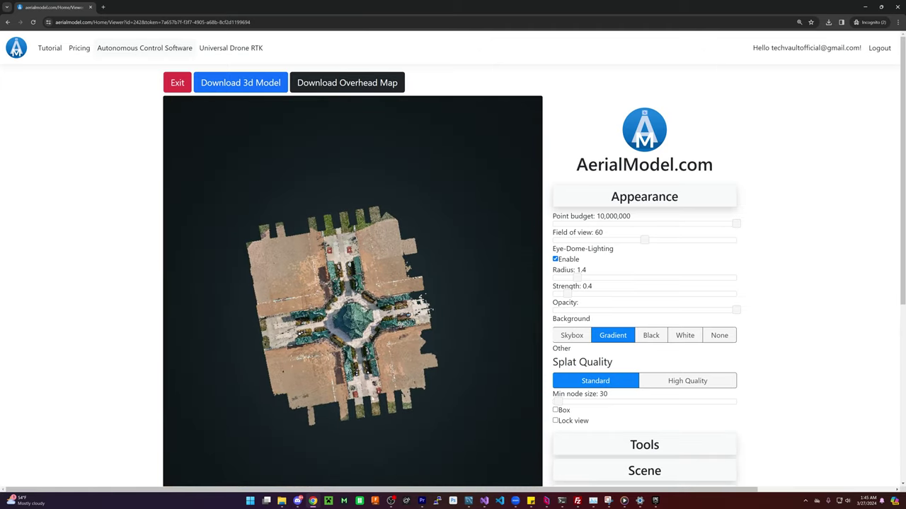
- Exit the pavilion model, open the larger ball field complex model, and set its point budget to 10,000,000
{"action": "left_click", "coordinate": [174, 83]}
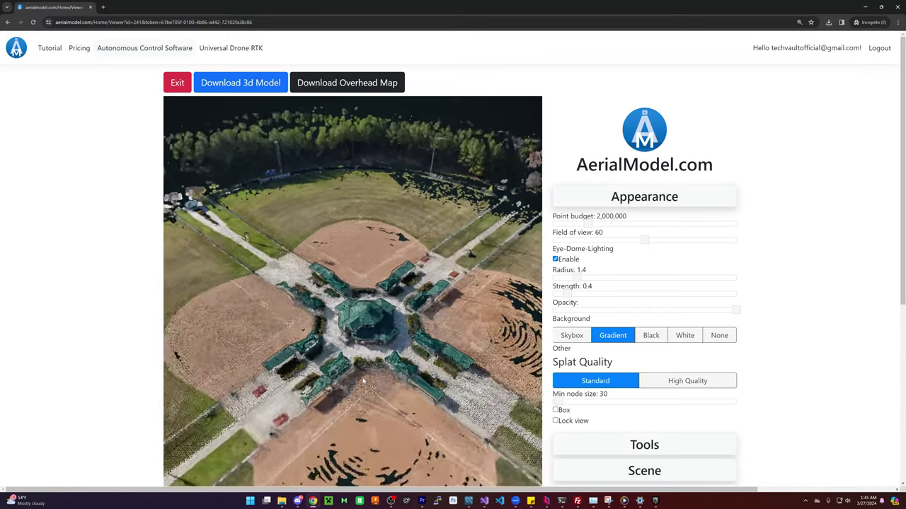
{"action": "scroll", "coordinate": [589, 174], "scroll_direction": "down", "scroll_amount": 1}
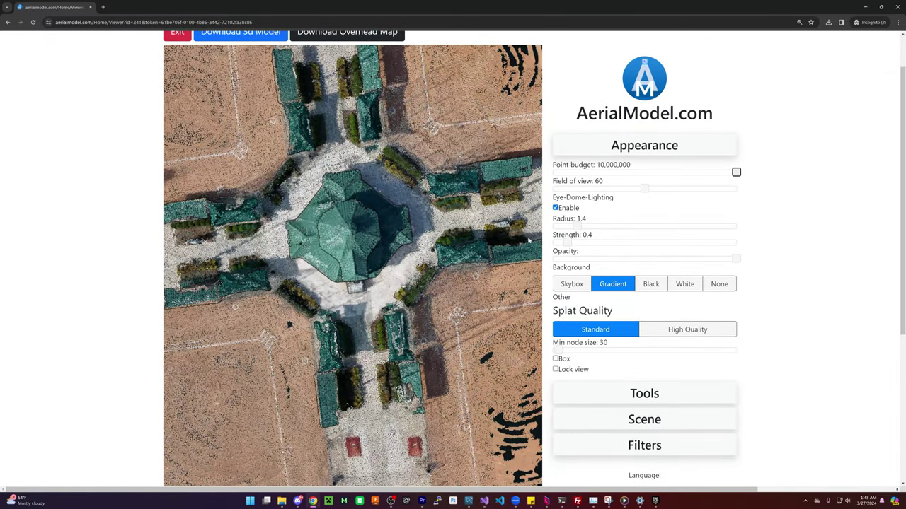
{"action": "scroll", "coordinate": [469, 251], "scroll_direction": "up", "scroll_amount": 5}
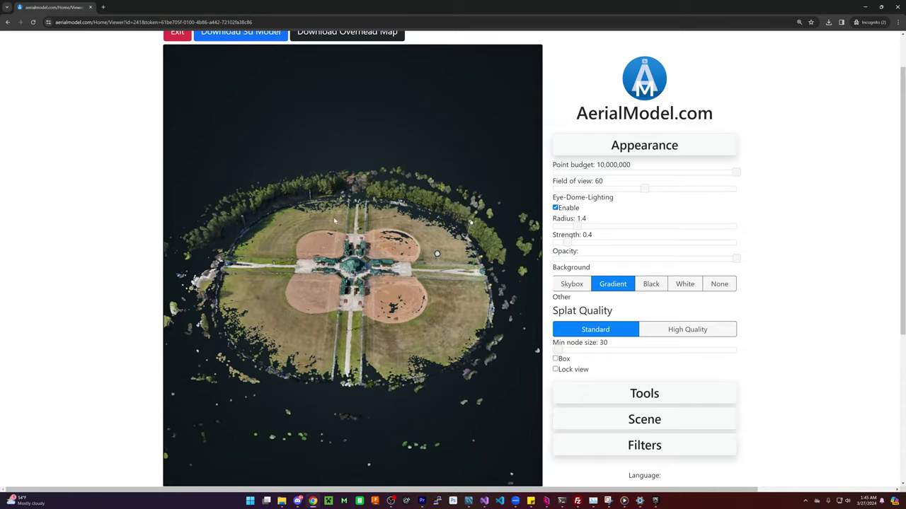
- Examine the ball field complex model's four fields, walkways and surrounding tree line, moving in on the central pavilion roof
{"action": "left_click_drag", "start_coordinate": [334, 222], "coordinate": [367, 231]}
{"action": "scroll", "coordinate": [337, 168], "scroll_direction": "down", "scroll_amount": 5}
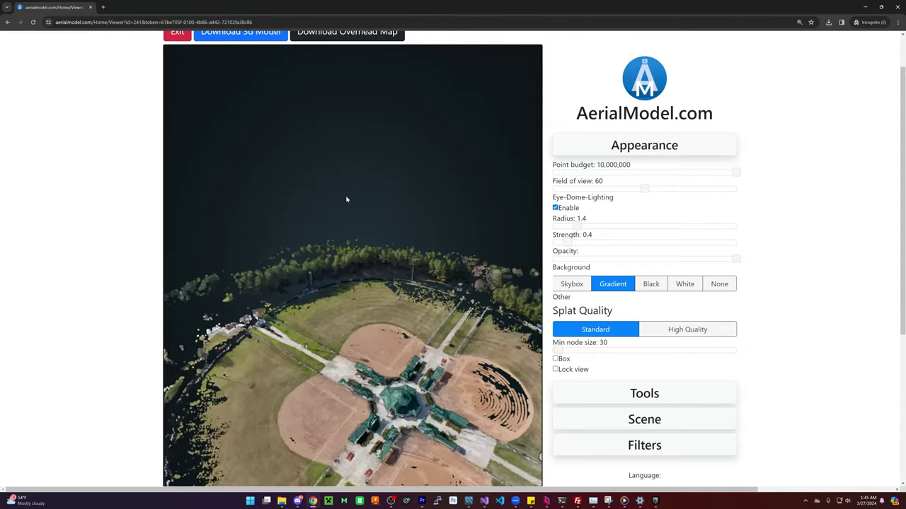
{"action": "left_click_drag", "start_coordinate": [374, 292], "coordinate": [446, 249]}
{"action": "scroll", "coordinate": [453, 308], "scroll_direction": "down", "scroll_amount": 3}
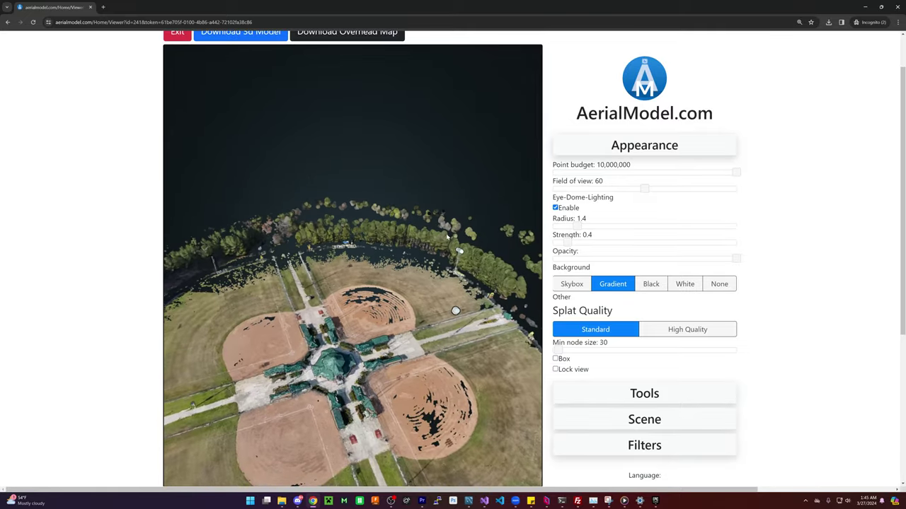
{"action": "left_click_drag", "start_coordinate": [455, 309], "coordinate": [412, 346]}
{"action": "scroll", "coordinate": [412, 346], "scroll_direction": "down", "scroll_amount": 8}
{"action": "scroll", "coordinate": [411, 188], "scroll_direction": "down", "scroll_amount": 3}
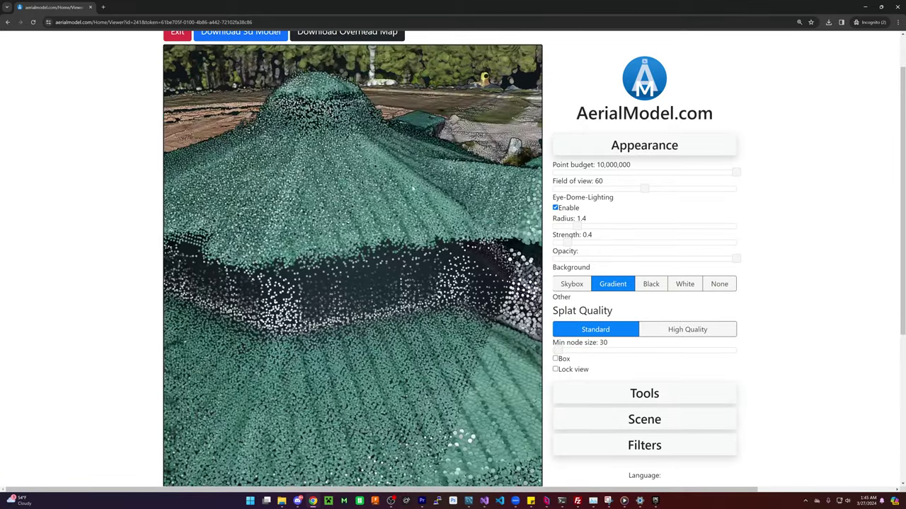
- Examine the central pavilion and its surroundings in the ball field complex model from several angles and distances
{"action": "scroll", "coordinate": [377, 218], "scroll_direction": "down", "scroll_amount": 5}
{"action": "left_click_drag", "start_coordinate": [382, 371], "coordinate": [305, 293]}
{"action": "scroll", "coordinate": [403, 339], "scroll_direction": "down", "scroll_amount": 6}
{"action": "left_click_drag", "start_coordinate": [432, 157], "coordinate": [239, 163]}
{"action": "left_click_drag", "start_coordinate": [390, 265], "coordinate": [407, 257]}
{"action": "scroll", "coordinate": [408, 257], "scroll_direction": "up", "scroll_amount": 6}
{"action": "left_click_drag", "start_coordinate": [414, 325], "coordinate": [348, 302]}
{"action": "scroll", "coordinate": [337, 337], "scroll_direction": "down", "scroll_amount": 4}
{"action": "scroll", "coordinate": [348, 303], "scroll_direction": "down", "scroll_amount": 5}
{"action": "scroll", "coordinate": [402, 281], "scroll_direction": "up", "scroll_amount": 8}
{"action": "left_click_drag", "start_coordinate": [403, 280], "coordinate": [412, 300]}
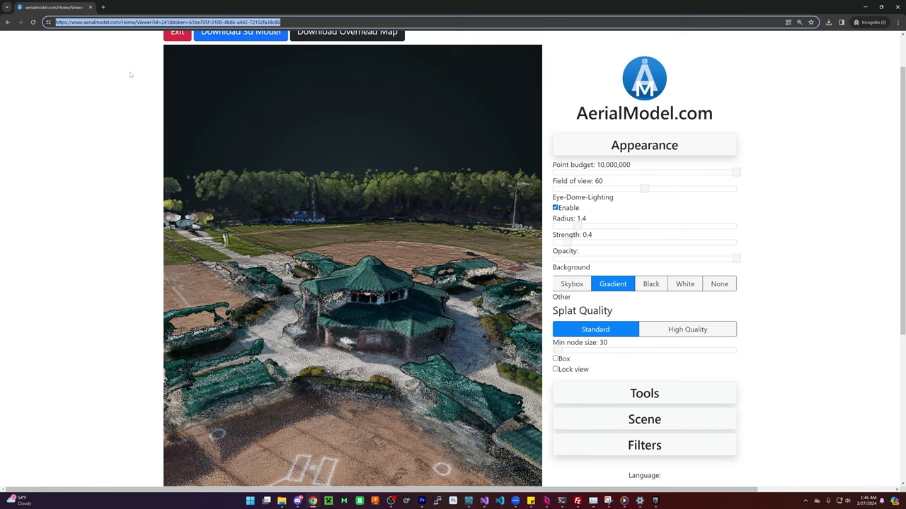
- Exit the ball field complex model and open the small-area model of the single green-roofed building
{"action": "key", "text": "End"}
{"action": "scroll", "coordinate": [113, 148], "scroll_direction": "up", "scroll_amount": 1}
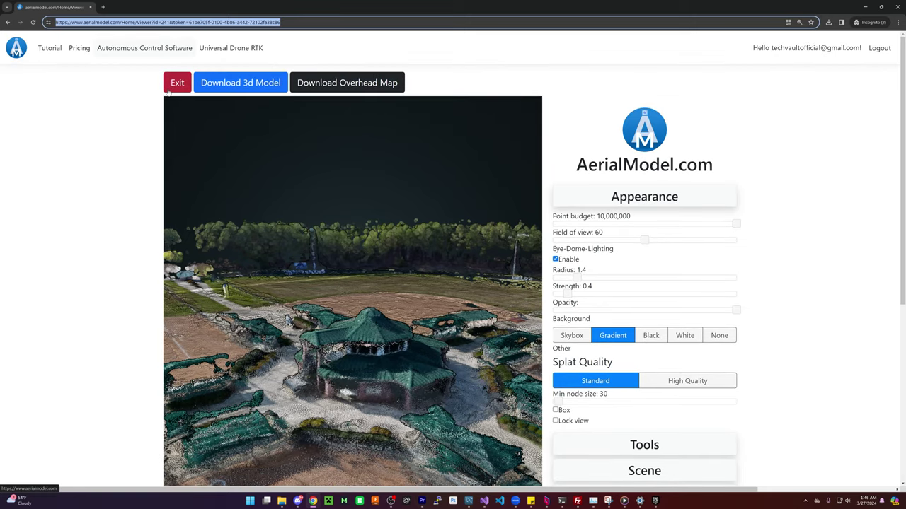
{"action": "left_click_drag", "start_coordinate": [428, 292], "coordinate": [205, 382]}
{"action": "left_click", "coordinate": [175, 83]}
{"action": "scroll", "coordinate": [268, 309], "scroll_direction": "down", "scroll_amount": 2}
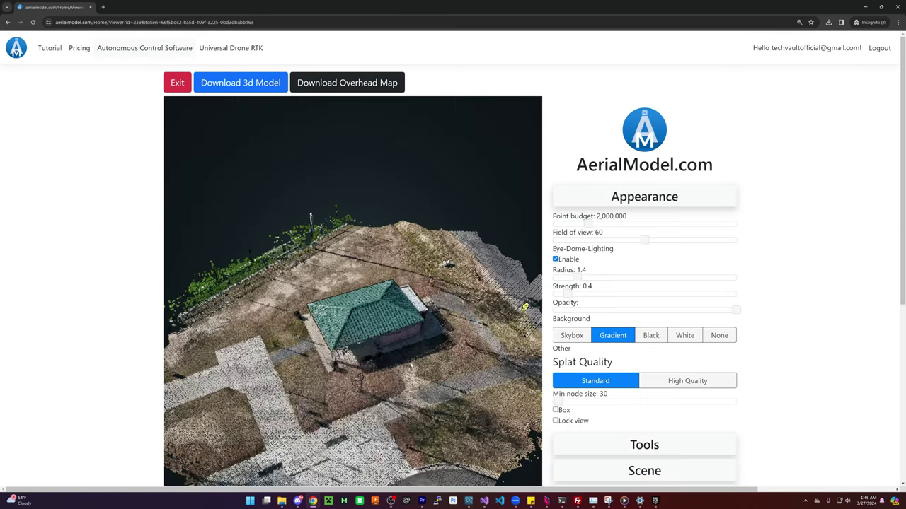
- Examine the green-roofed building and the ground around it in the small-area model, both up close and as a whole
{"action": "scroll", "coordinate": [387, 372], "scroll_direction": "up", "scroll_amount": 3}
{"action": "mouse_move", "coordinate": [387, 371]}
{"action": "left_mouse_down"}
{"action": "mouse_move", "coordinate": [345, 300]}
{"action": "mouse_move", "coordinate": [370, 402]}
{"action": "mouse_move", "coordinate": [370, 353]}
{"action": "mouse_move", "coordinate": [322, 276]}
{"action": "mouse_move", "coordinate": [292, 321]}
{"action": "mouse_move", "coordinate": [356, 320]}
{"action": "mouse_move", "coordinate": [376, 368]}
{"action": "left_mouse_up"}
{"action": "scroll", "coordinate": [370, 403], "scroll_direction": "down", "scroll_amount": 4}
{"action": "scroll", "coordinate": [368, 406], "scroll_direction": "up", "scroll_amount": 2}
{"action": "scroll", "coordinate": [369, 407], "scroll_direction": "up", "scroll_amount": 2}
{"action": "scroll", "coordinate": [370, 352], "scroll_direction": "up", "scroll_amount": 3}
{"action": "scroll", "coordinate": [370, 352], "scroll_direction": "down", "scroll_amount": 1}
{"action": "scroll", "coordinate": [370, 353], "scroll_direction": "down", "scroll_amount": 5}
{"action": "scroll", "coordinate": [356, 320], "scroll_direction": "up", "scroll_amount": 3}
{"action": "scroll", "coordinate": [375, 368], "scroll_direction": "down", "scroll_amount": 3}
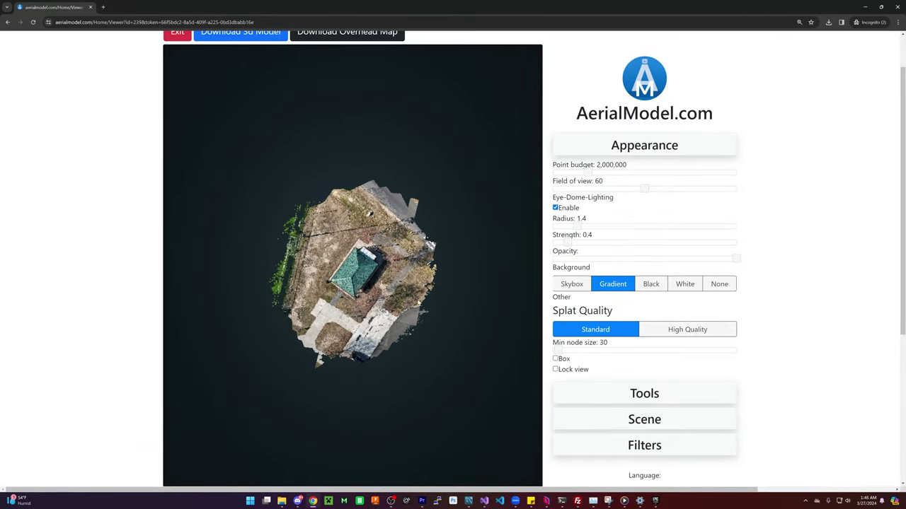
- Open the wider-area model with the soccer field and parking lot, and set its point budget to 10,000,000
{"action": "scroll", "coordinate": [250, 120], "scroll_direction": "up", "scroll_amount": 2}
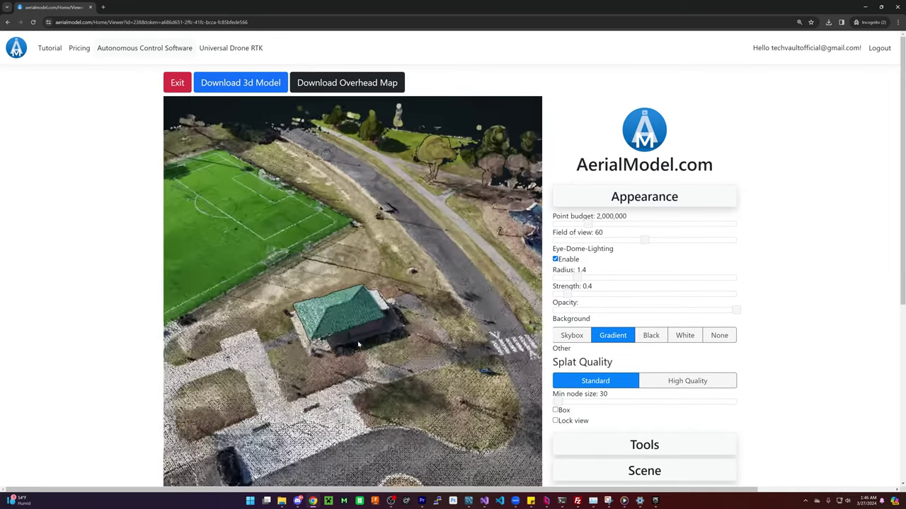
{"action": "scroll", "coordinate": [358, 345], "scroll_direction": "down", "scroll_amount": 5}
{"action": "left_click_drag", "start_coordinate": [359, 325], "coordinate": [354, 403]}
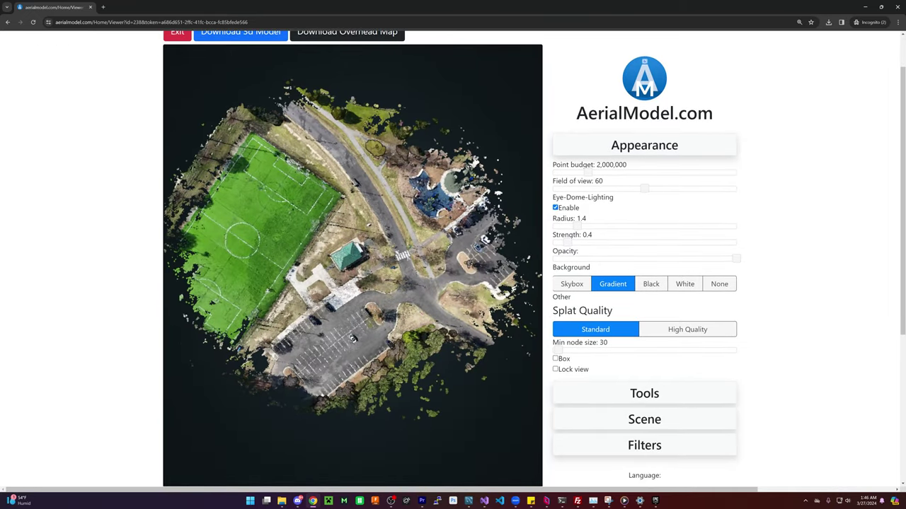
{"action": "scroll", "coordinate": [340, 262], "scroll_direction": "up", "scroll_amount": 4}
{"action": "scroll", "coordinate": [340, 262], "scroll_direction": "down", "scroll_amount": 3}
{"action": "scroll", "coordinate": [340, 262], "scroll_direction": "up", "scroll_amount": 3}
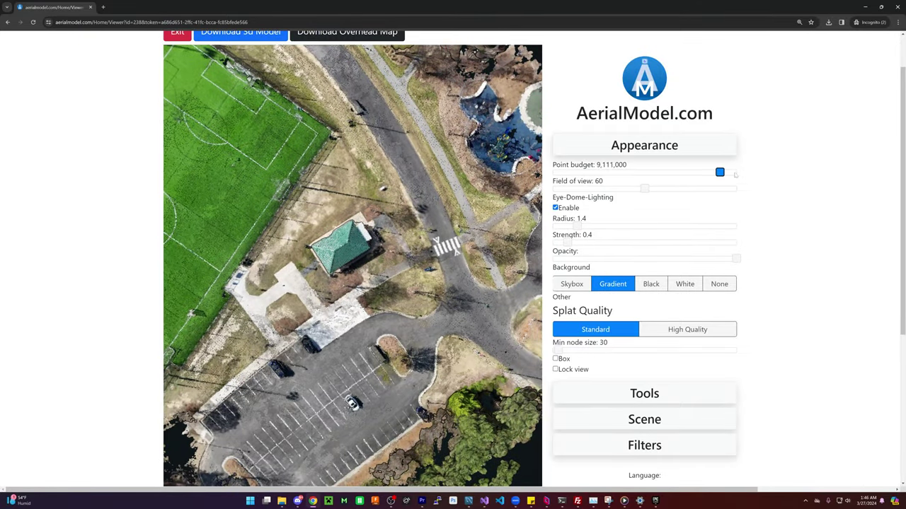
{"action": "scroll", "coordinate": [378, 243], "scroll_direction": "up", "scroll_amount": 3}
- Examine the green-roofed building's roof, edges and walls up close in the wider-area model
{"action": "left_click_drag", "start_coordinate": [344, 316], "coordinate": [338, 239]}
{"action": "scroll", "coordinate": [338, 239], "scroll_direction": "down", "scroll_amount": 3}
{"action": "scroll", "coordinate": [339, 240], "scroll_direction": "down", "scroll_amount": 2}
{"action": "scroll", "coordinate": [340, 276], "scroll_direction": "up", "scroll_amount": 6}
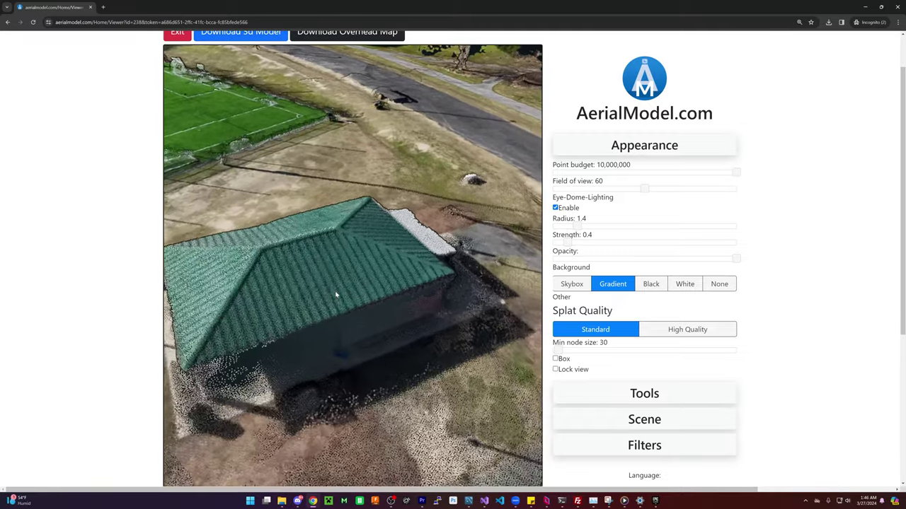
{"action": "left_click_drag", "start_coordinate": [336, 295], "coordinate": [350, 261]}
{"action": "scroll", "coordinate": [380, 288], "scroll_direction": "up", "scroll_amount": 3}
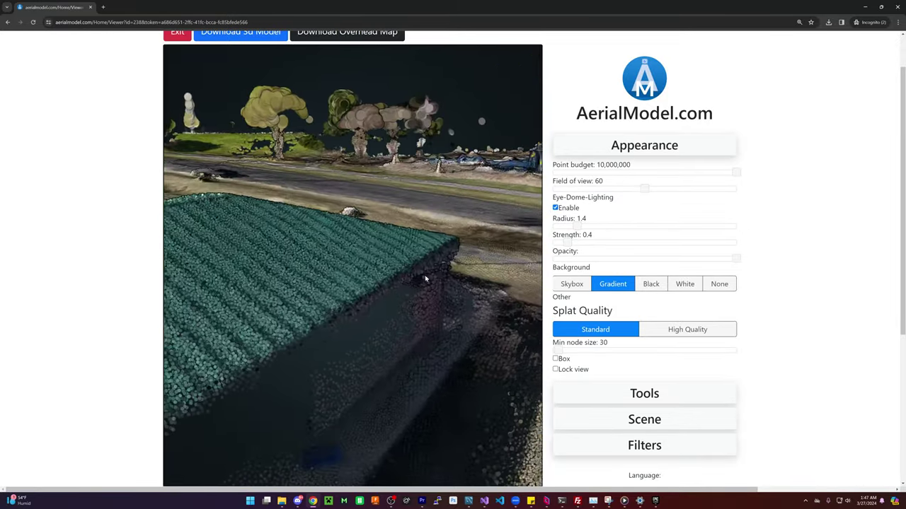
{"action": "scroll", "coordinate": [425, 280], "scroll_direction": "down", "scroll_amount": 5}
{"action": "left_click_drag", "start_coordinate": [424, 280], "coordinate": [423, 332]}
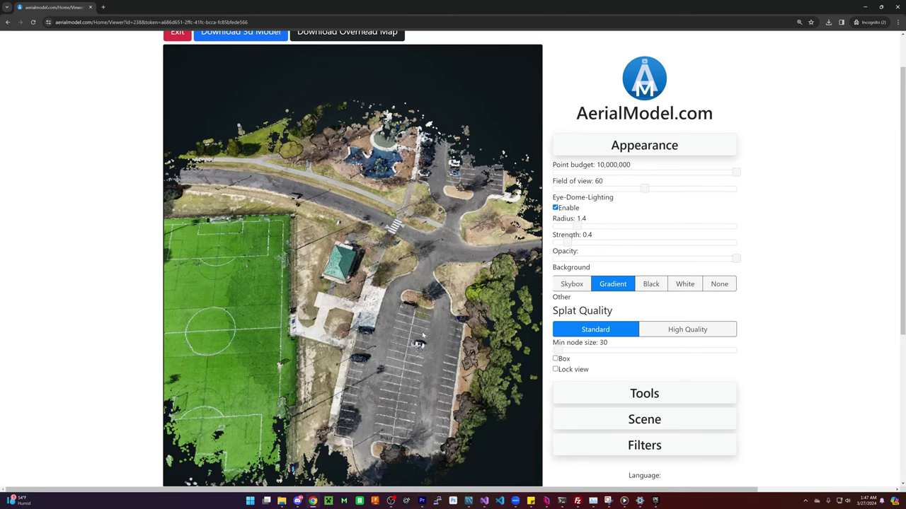
- Examine the soccer field, parking lot, road and playground around the building from several angles and from overhead
{"action": "scroll", "coordinate": [350, 313], "scroll_direction": "up", "scroll_amount": 2}
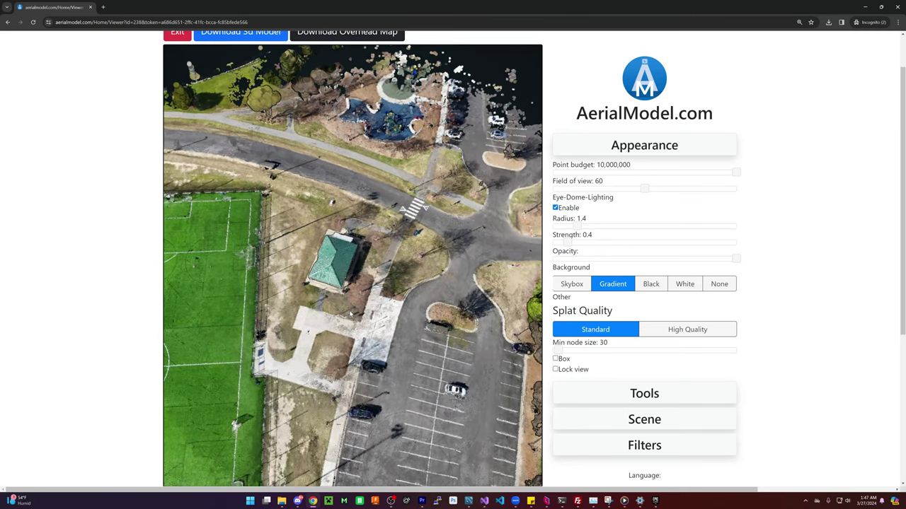
{"action": "scroll", "coordinate": [349, 314], "scroll_direction": "up", "scroll_amount": 5}
{"action": "scroll", "coordinate": [350, 313], "scroll_direction": "down", "scroll_amount": 5}
{"action": "left_click_drag", "start_coordinate": [410, 319], "coordinate": [347, 323]}
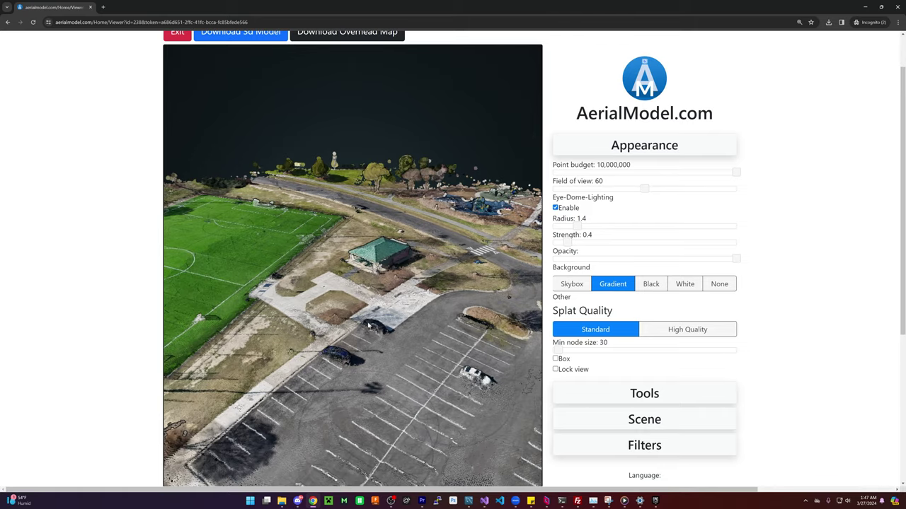
{"action": "left_click_drag", "start_coordinate": [368, 325], "coordinate": [344, 276]}
{"action": "scroll", "coordinate": [336, 296], "scroll_direction": "up", "scroll_amount": 6}
{"action": "scroll", "coordinate": [344, 295], "scroll_direction": "down", "scroll_amount": 4}
{"action": "scroll", "coordinate": [388, 389], "scroll_direction": "down", "scroll_amount": 7}
{"action": "scroll", "coordinate": [345, 276], "scroll_direction": "up", "scroll_amount": 10}
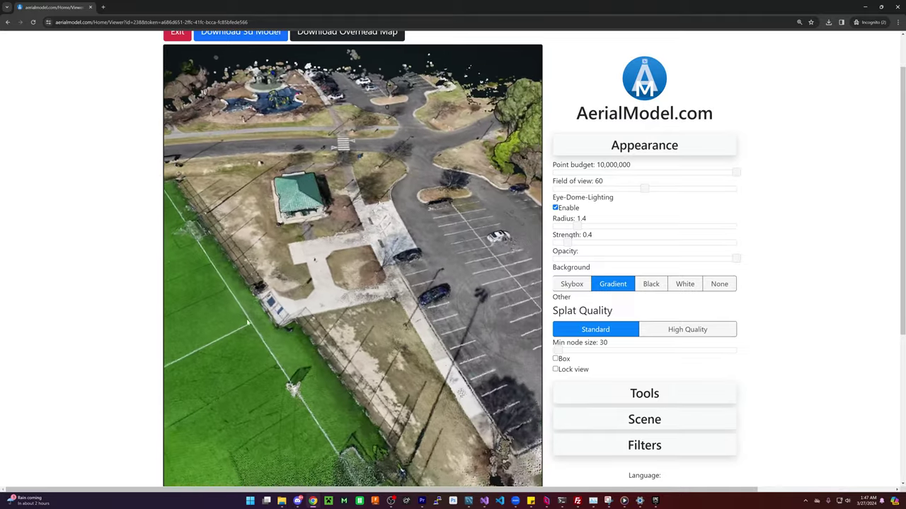
{"action": "left_click_drag", "start_coordinate": [251, 321], "coordinate": [327, 341]}
{"action": "scroll", "coordinate": [320, 330], "scroll_direction": "up", "scroll_amount": 3}
{"action": "left_click_drag", "start_coordinate": [382, 365], "coordinate": [395, 382]}
{"action": "scroll", "coordinate": [388, 302], "scroll_direction": "down", "scroll_amount": 4}
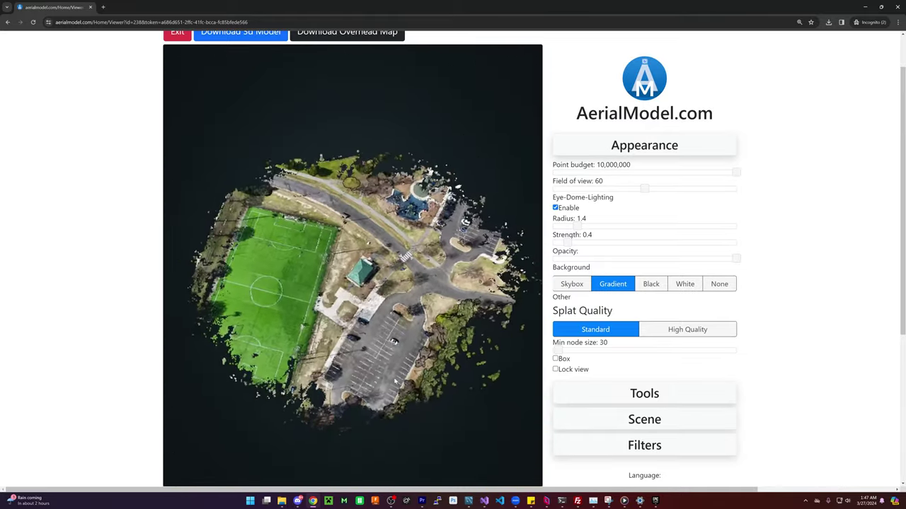